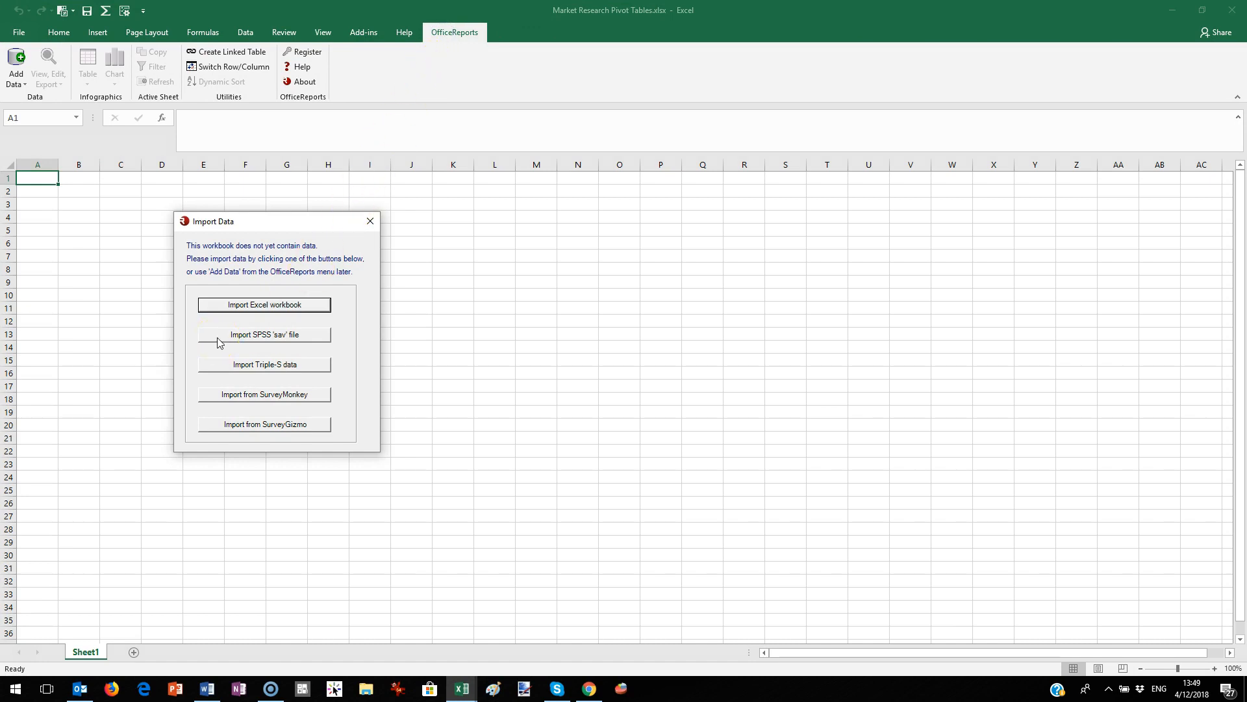
Import the SPSS data file ESS 2017.sav into the empty workbook.
left_click(217, 337)
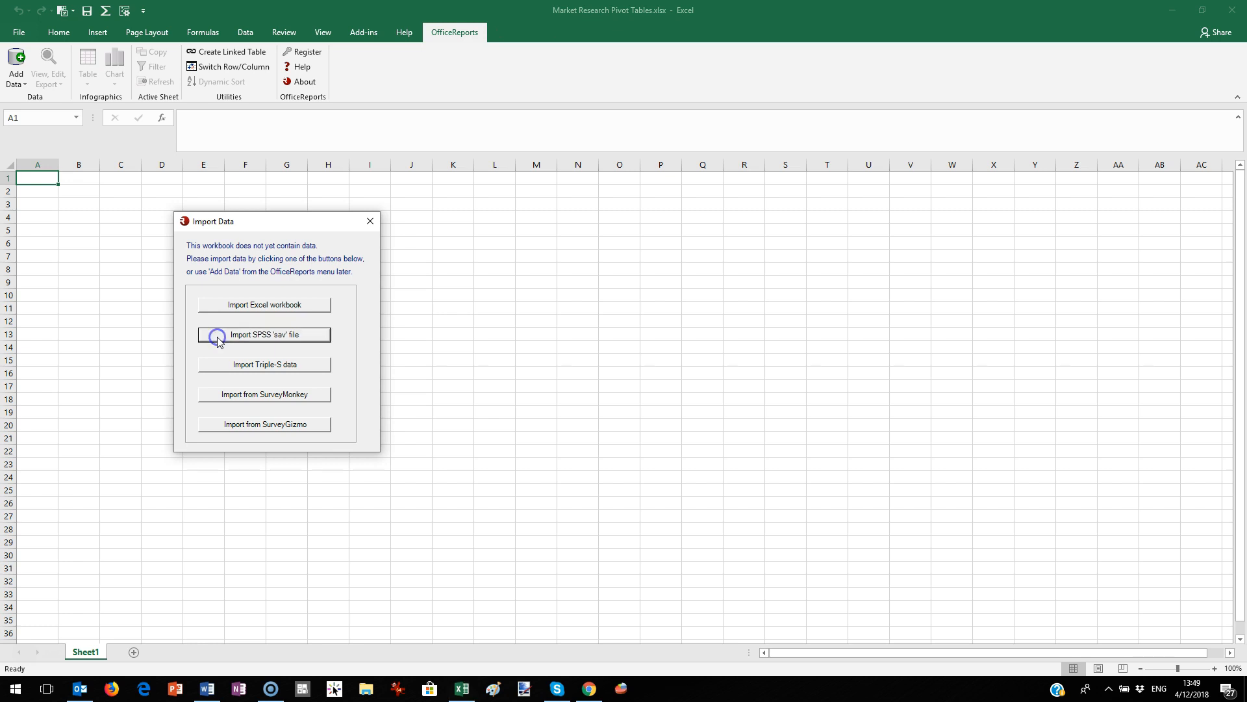
left_click(98, 119)
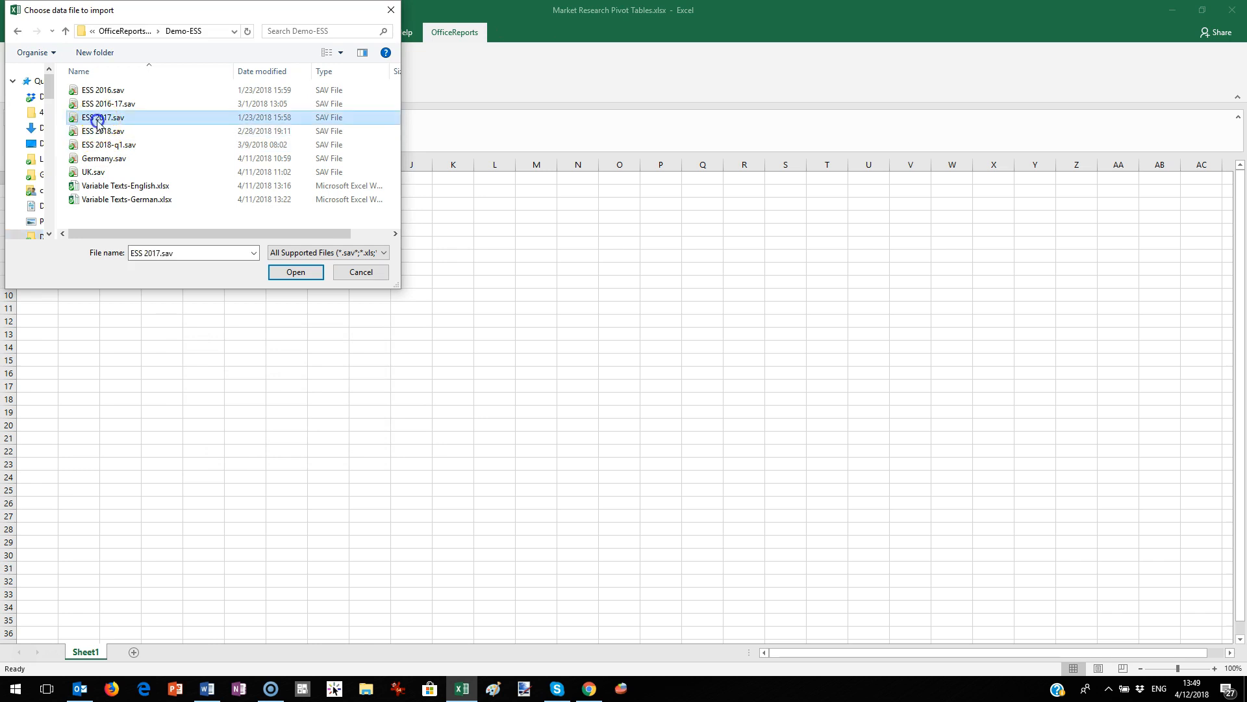
double_click(97, 119)
left_click(726, 404)
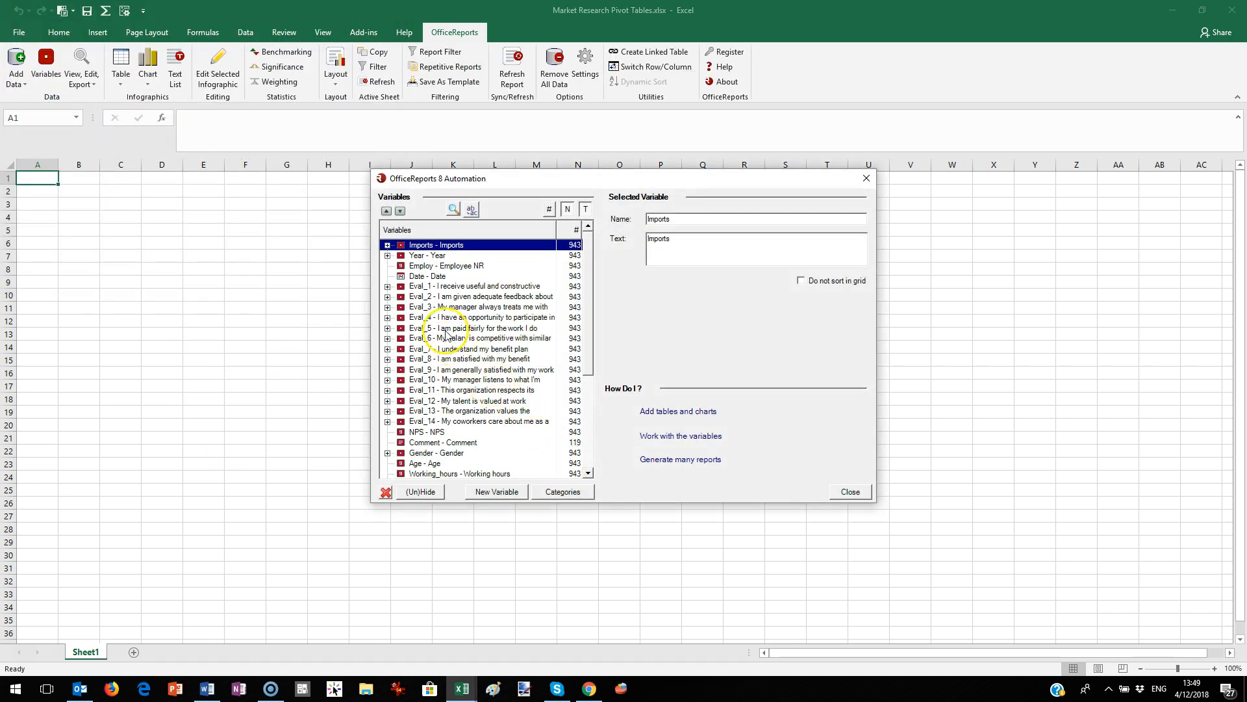
Create a quarters variable from the Date variable and expand its categories.
left_click(417, 277)
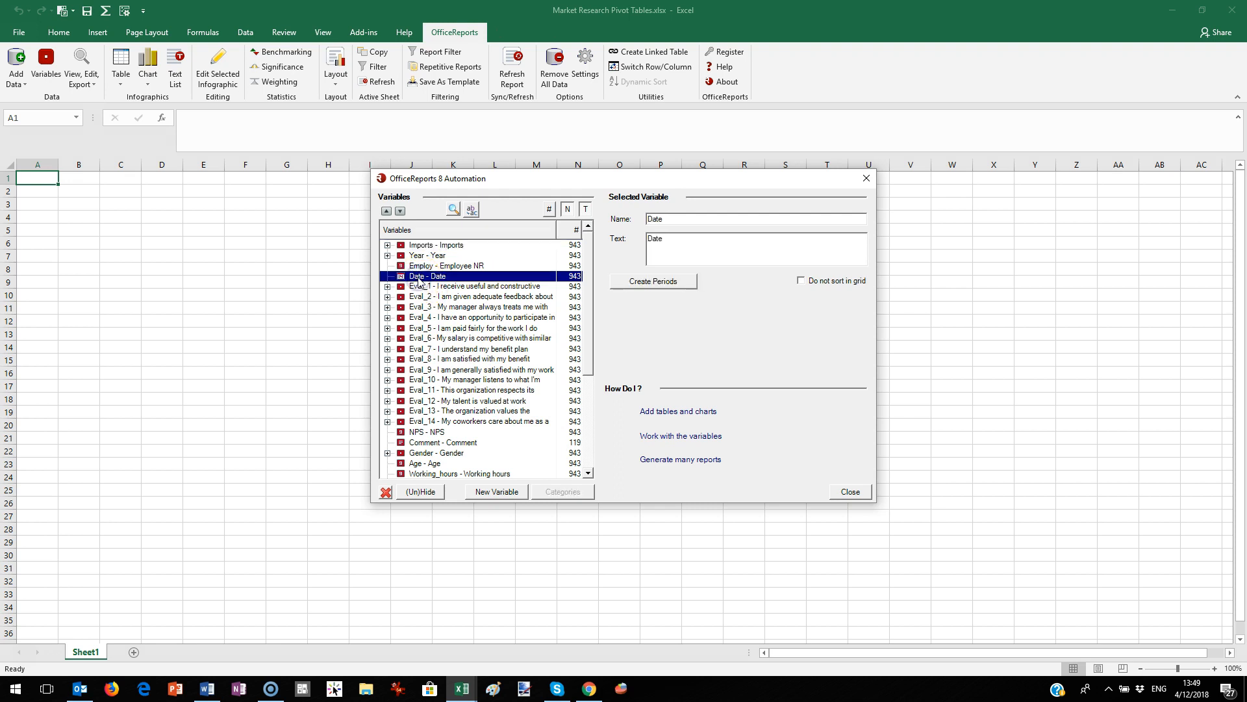
left_click(633, 284)
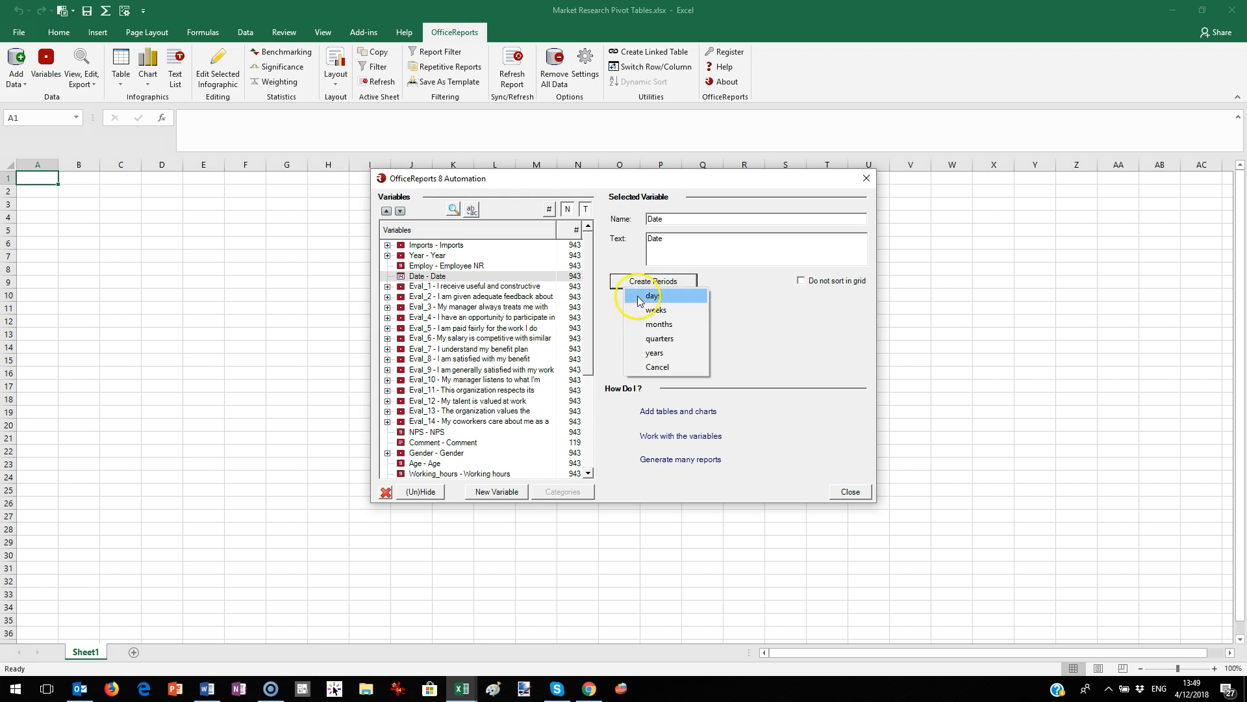
left_click(645, 340)
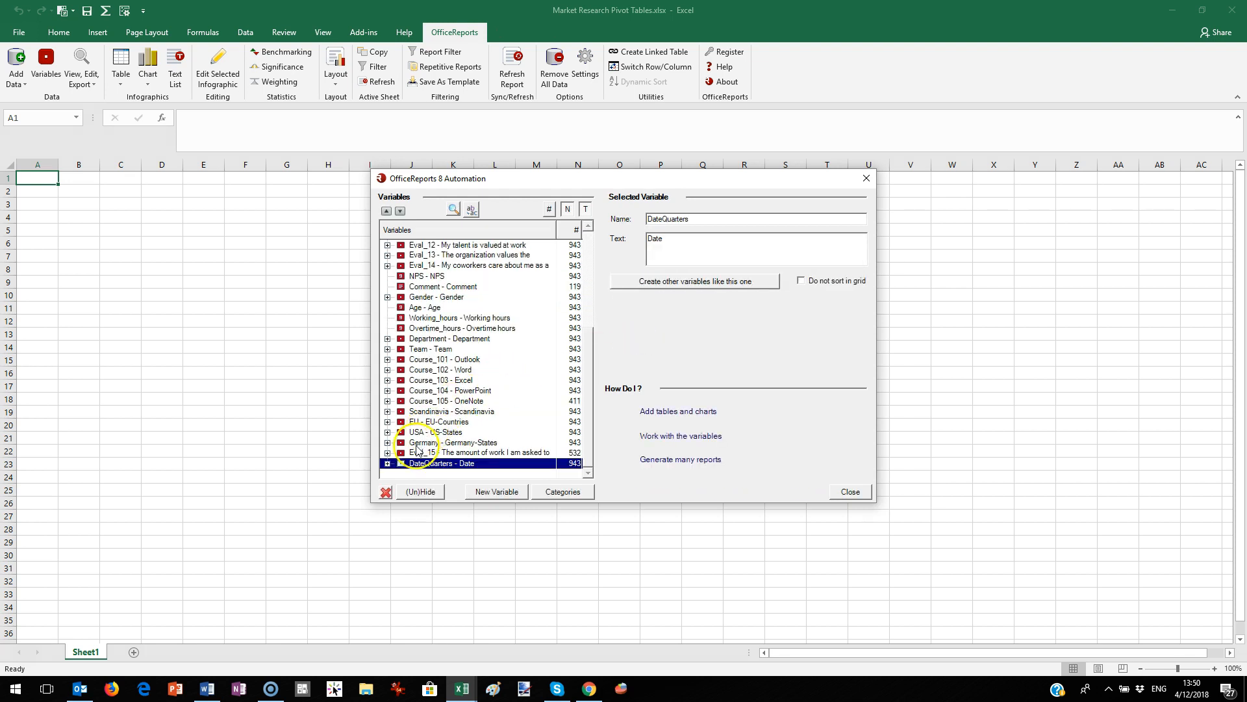
left_click(387, 463)
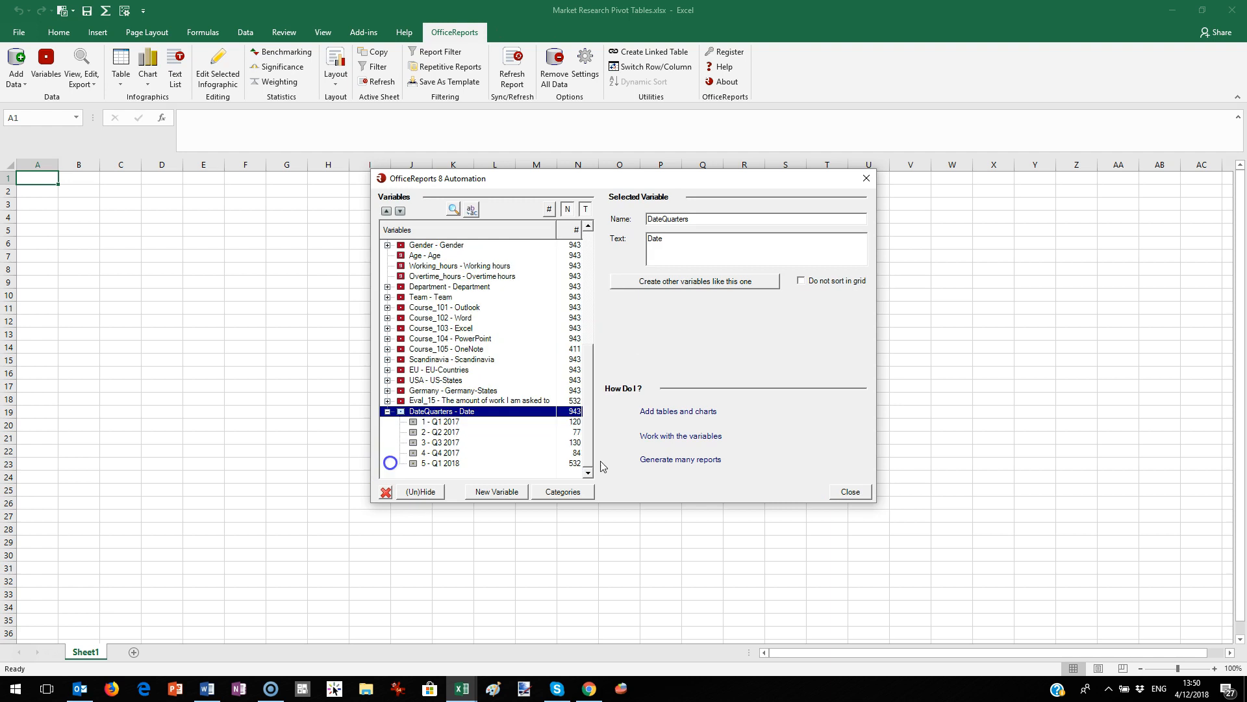
Create a variable with 3 intervals from Age, expand its categories and close the variables dialog.
left_click(417, 257)
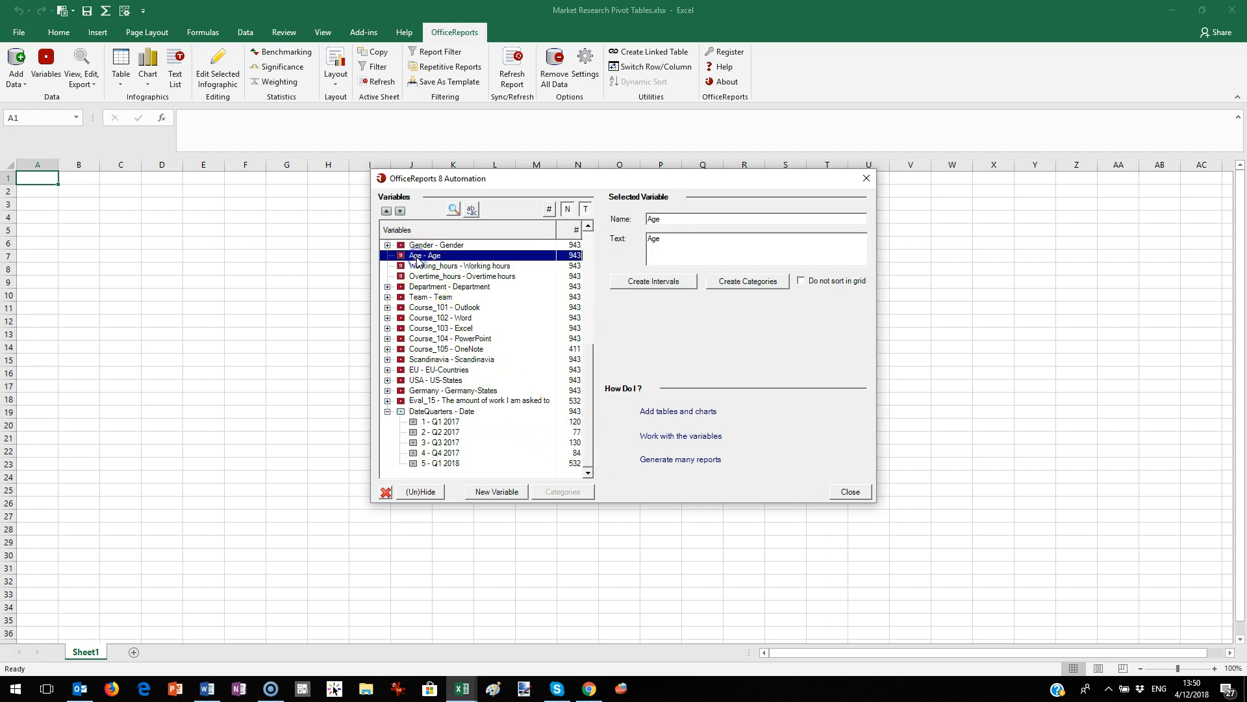
left_click(617, 285)
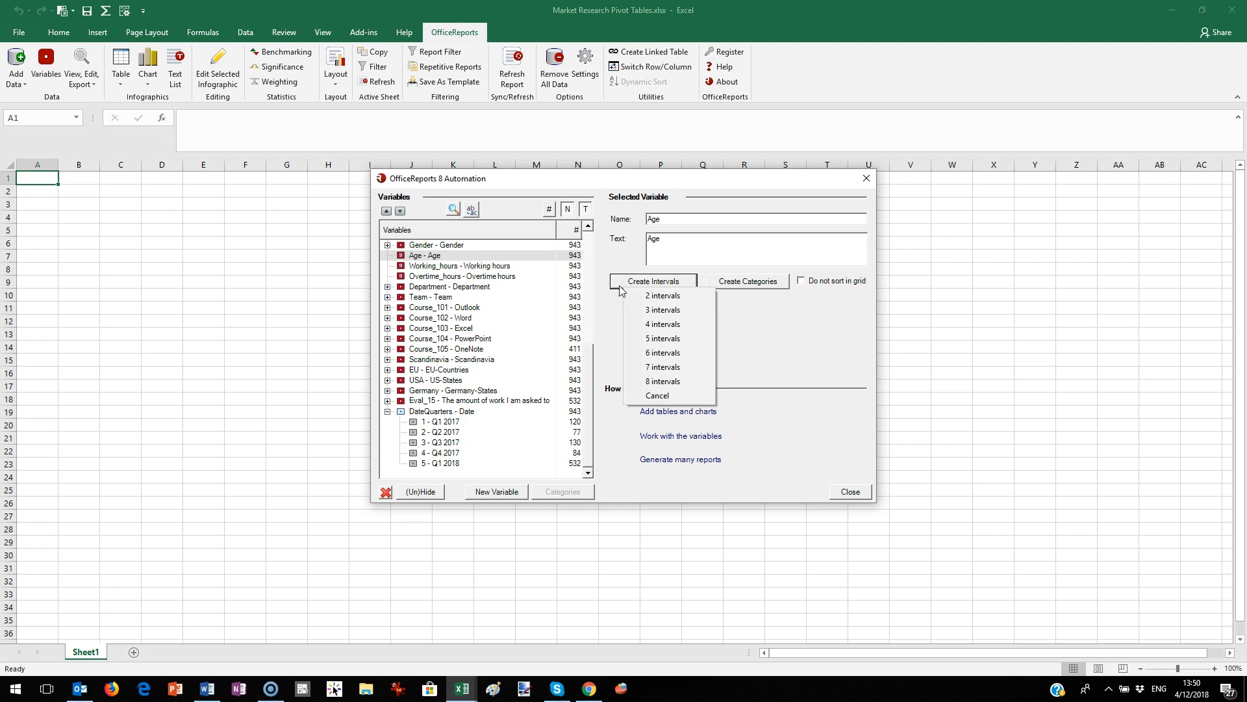
left_click(643, 311)
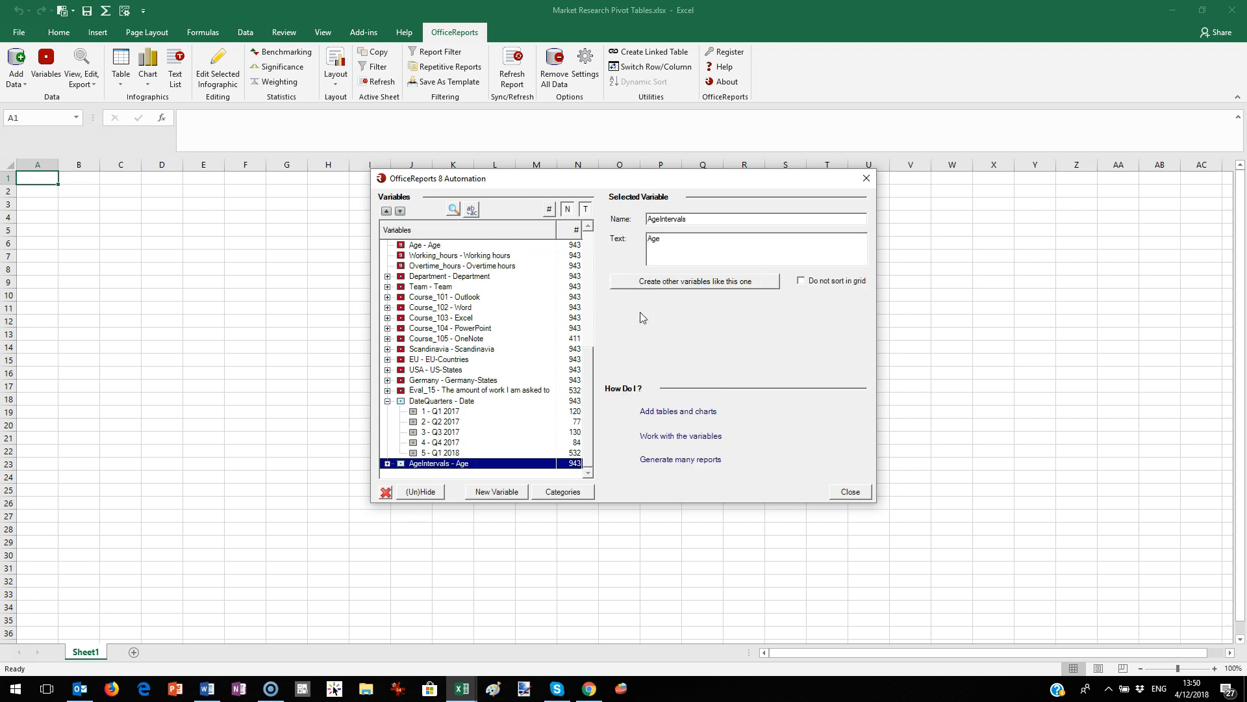
left_click(387, 464)
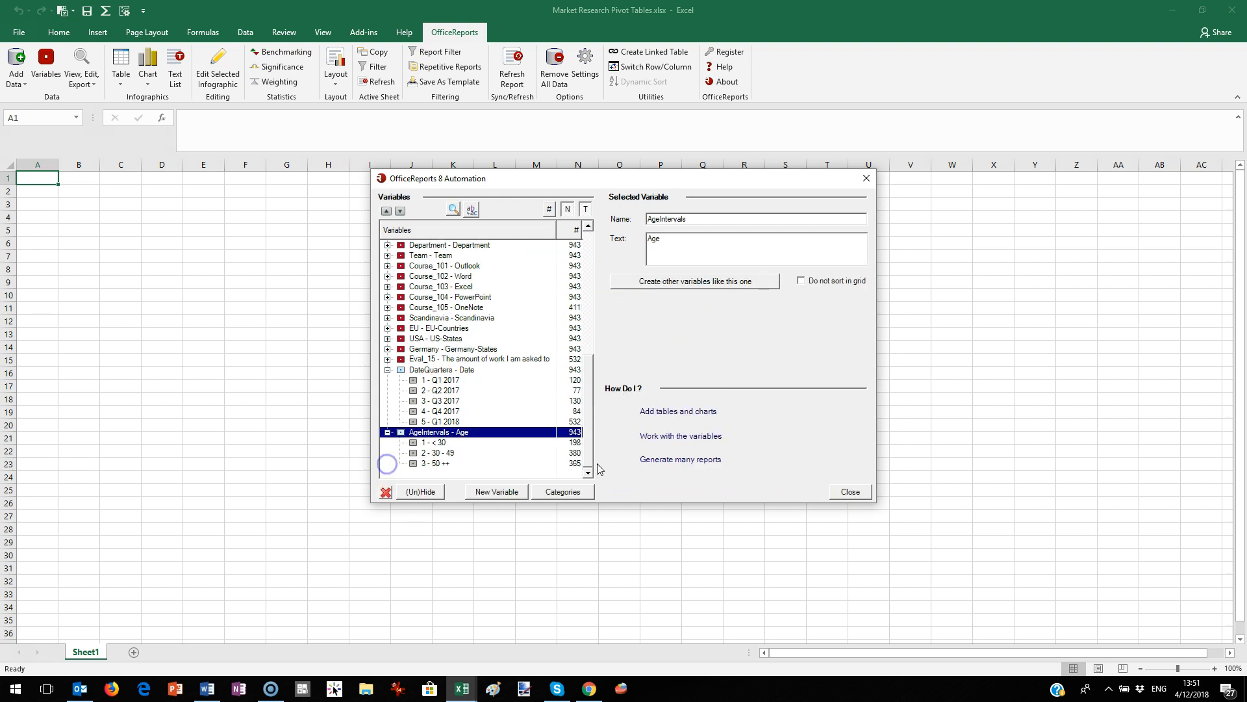
left_click(851, 491)
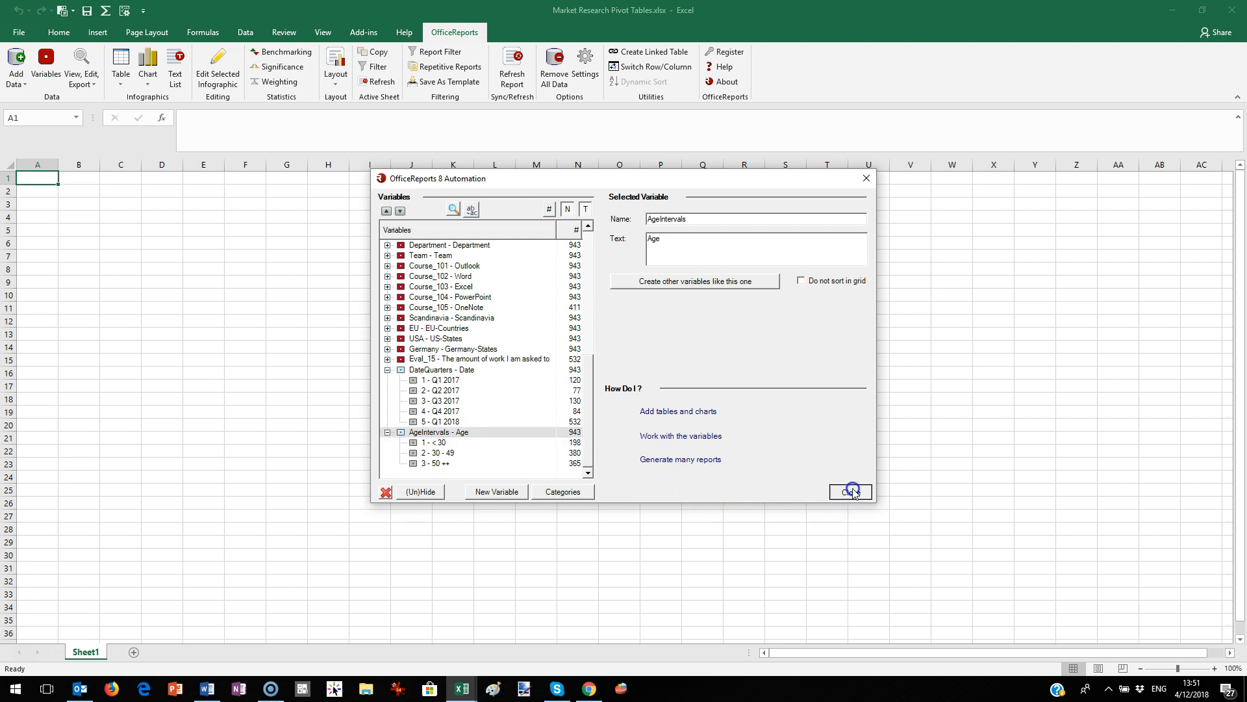
Create a table at cell B2 with Eval_9 - I am generally satisfied with my work as its rows.
left_click(84, 191)
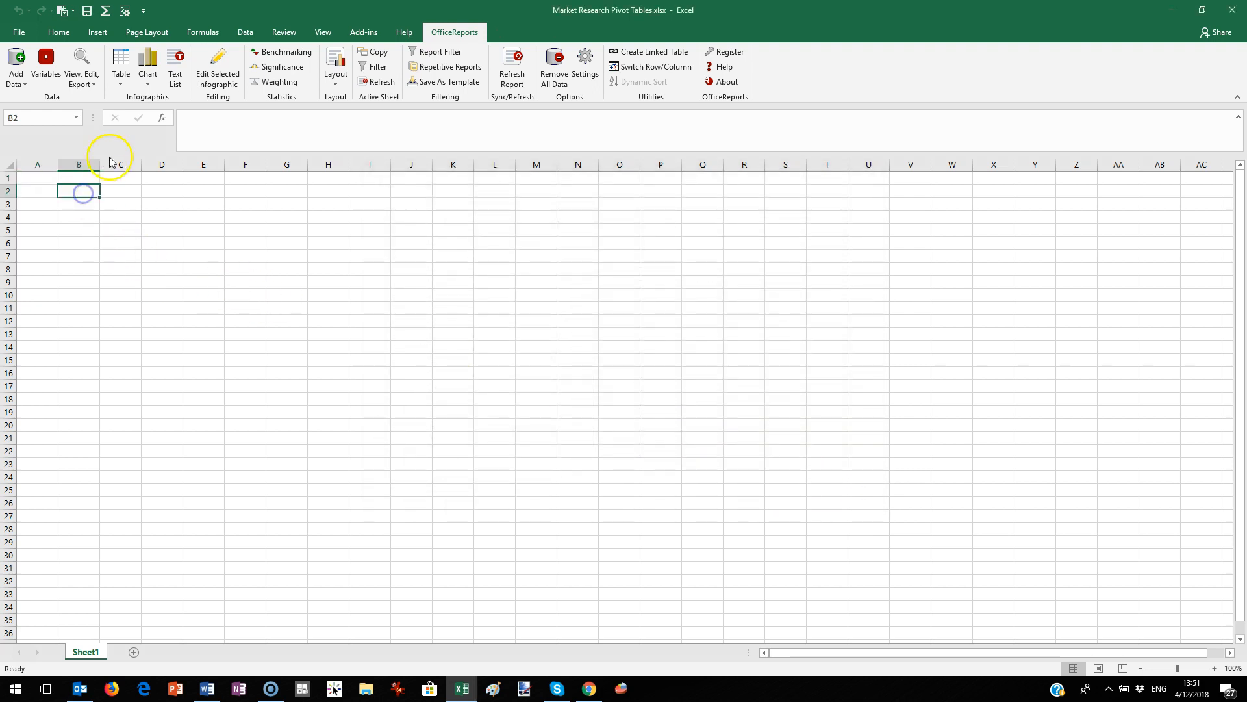
left_click(125, 86)
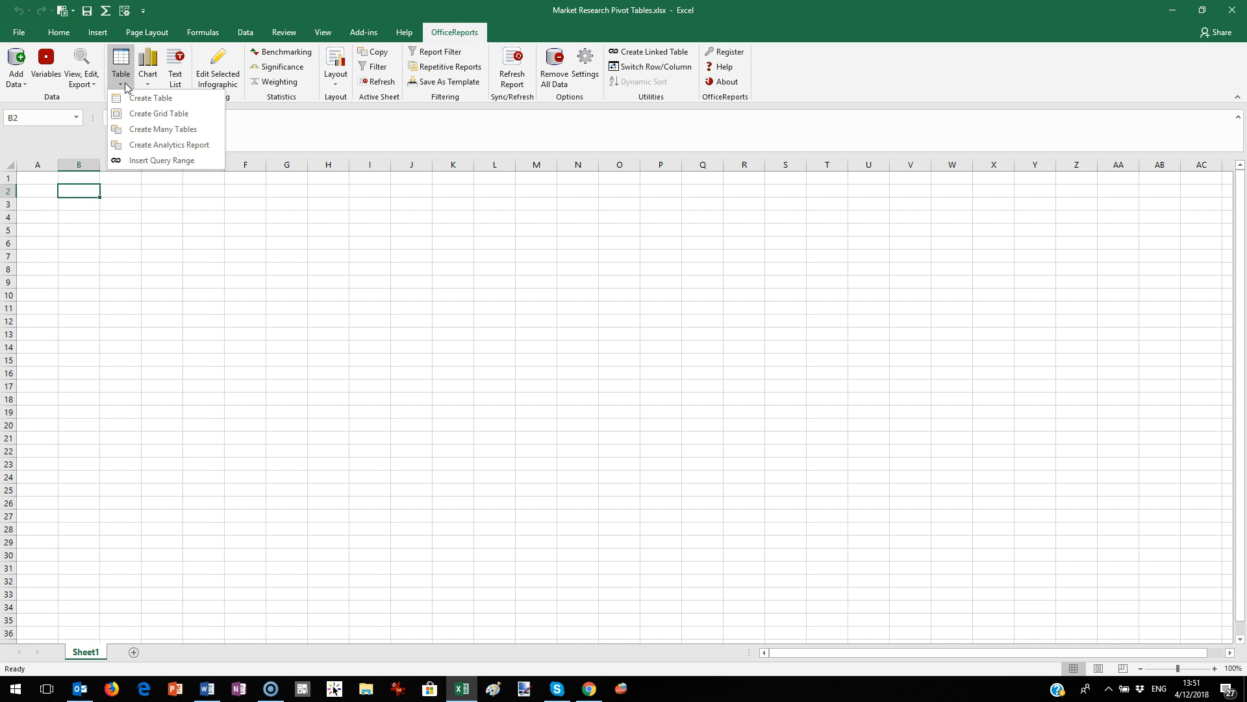
left_click(145, 98)
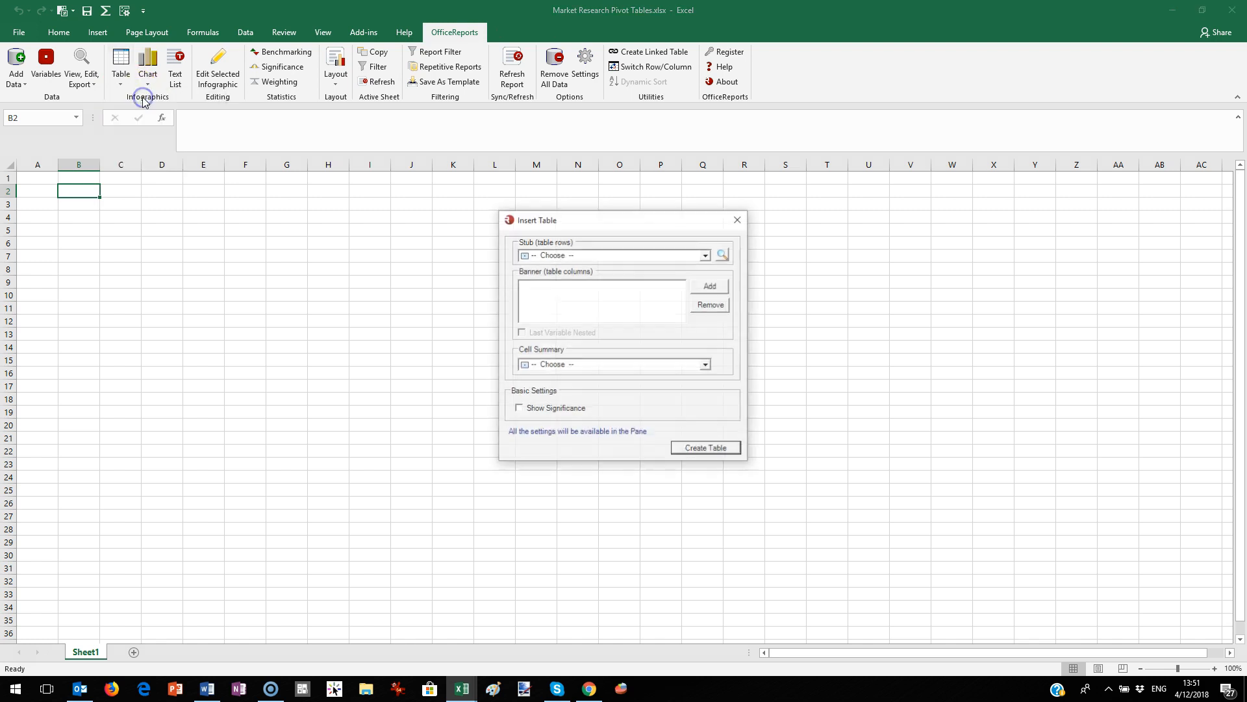
left_click(569, 258)
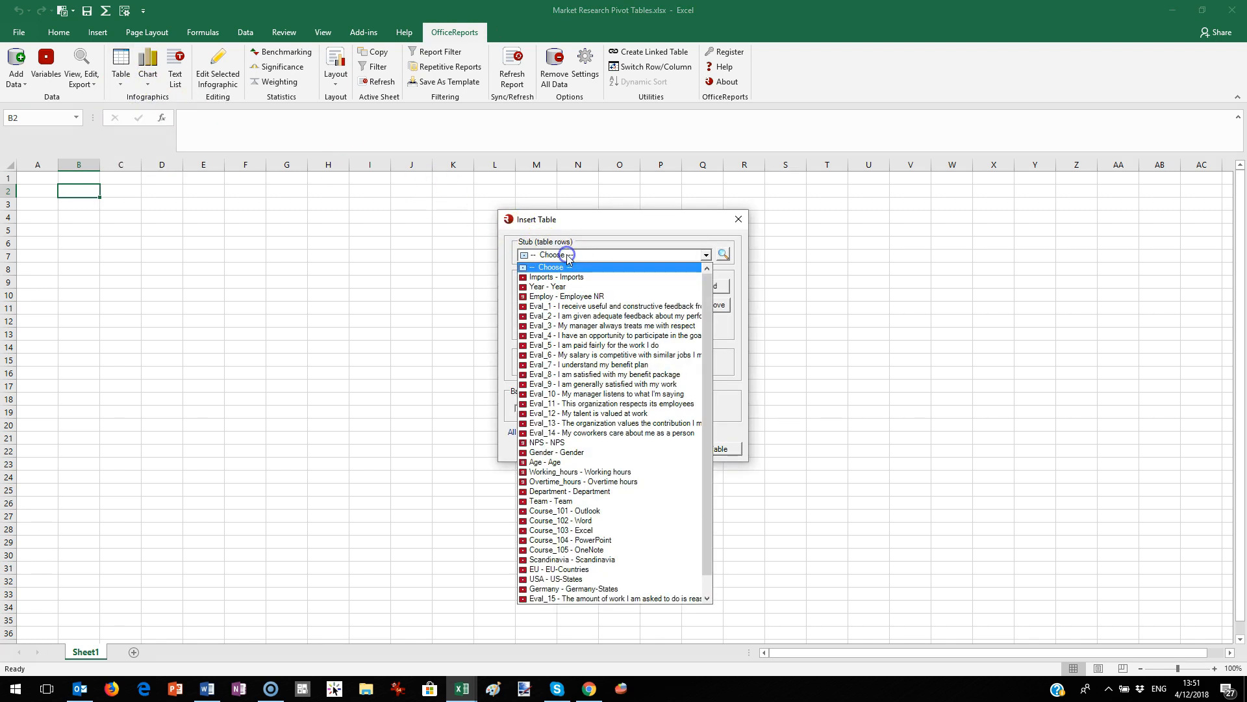
left_click(591, 384)
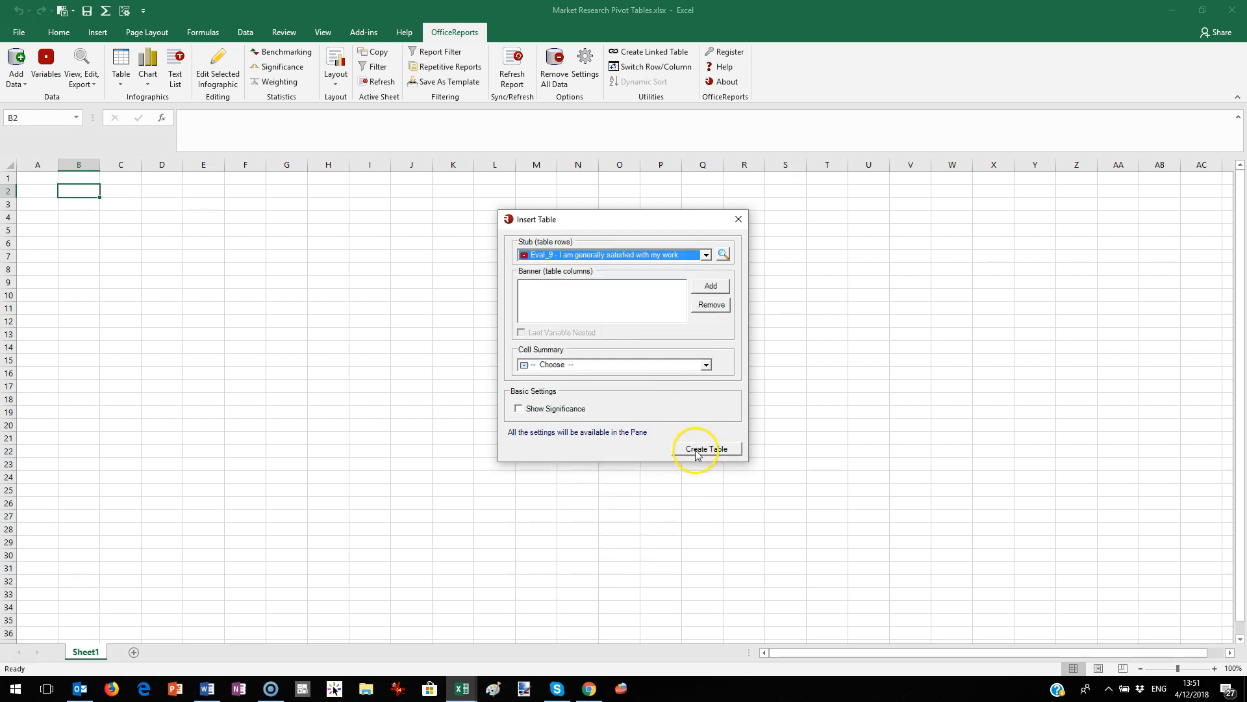
left_click(695, 450)
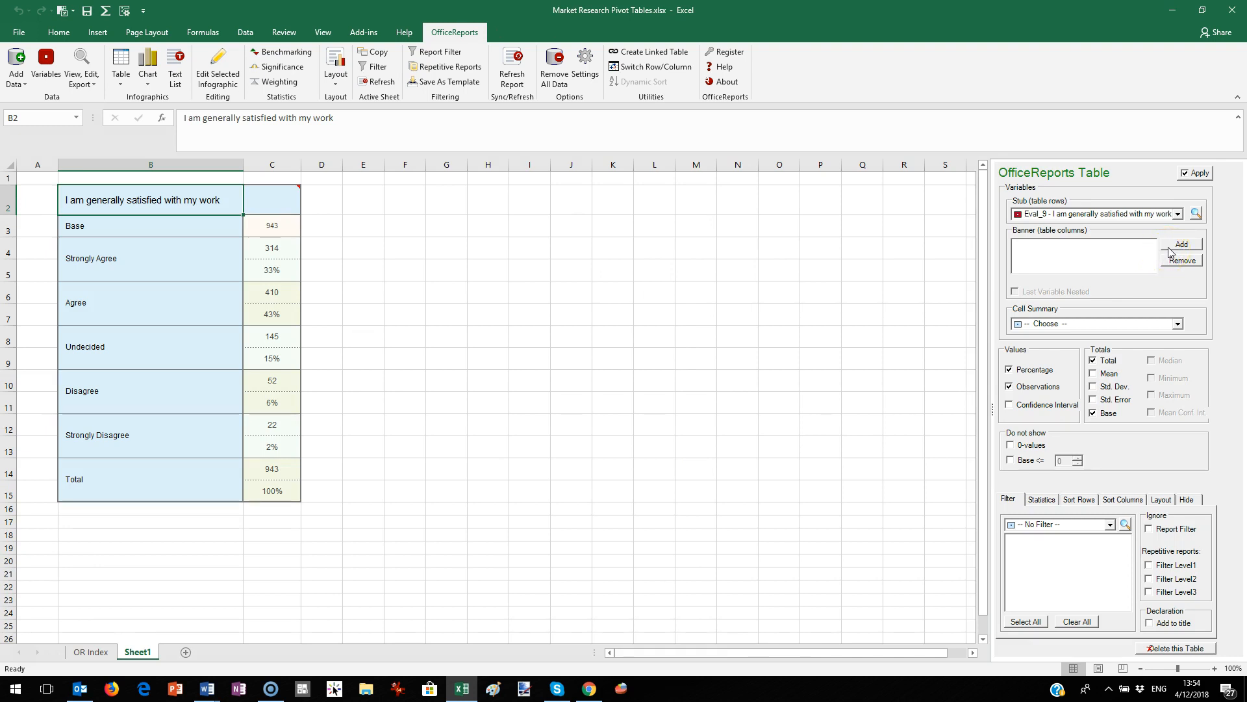
Add the Department and Gender variables to the table's banner as columns.
left_click(1177, 245)
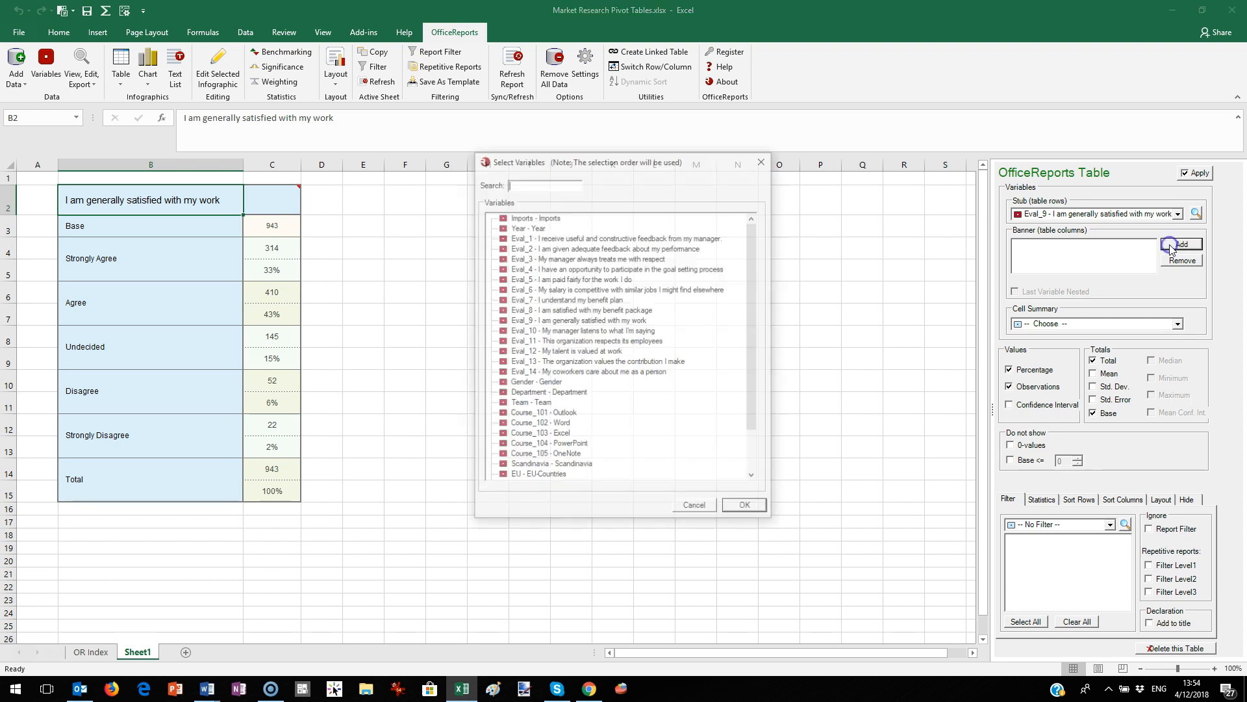
left_click(564, 390)
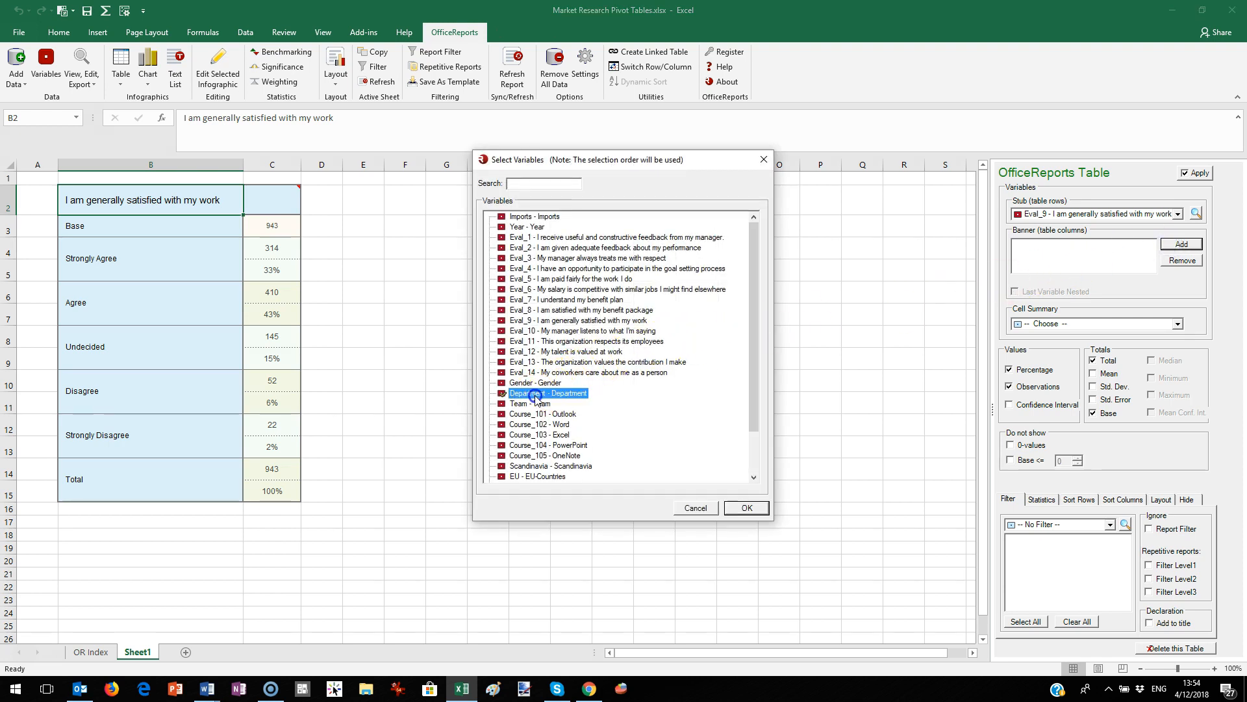
left_click(732, 509)
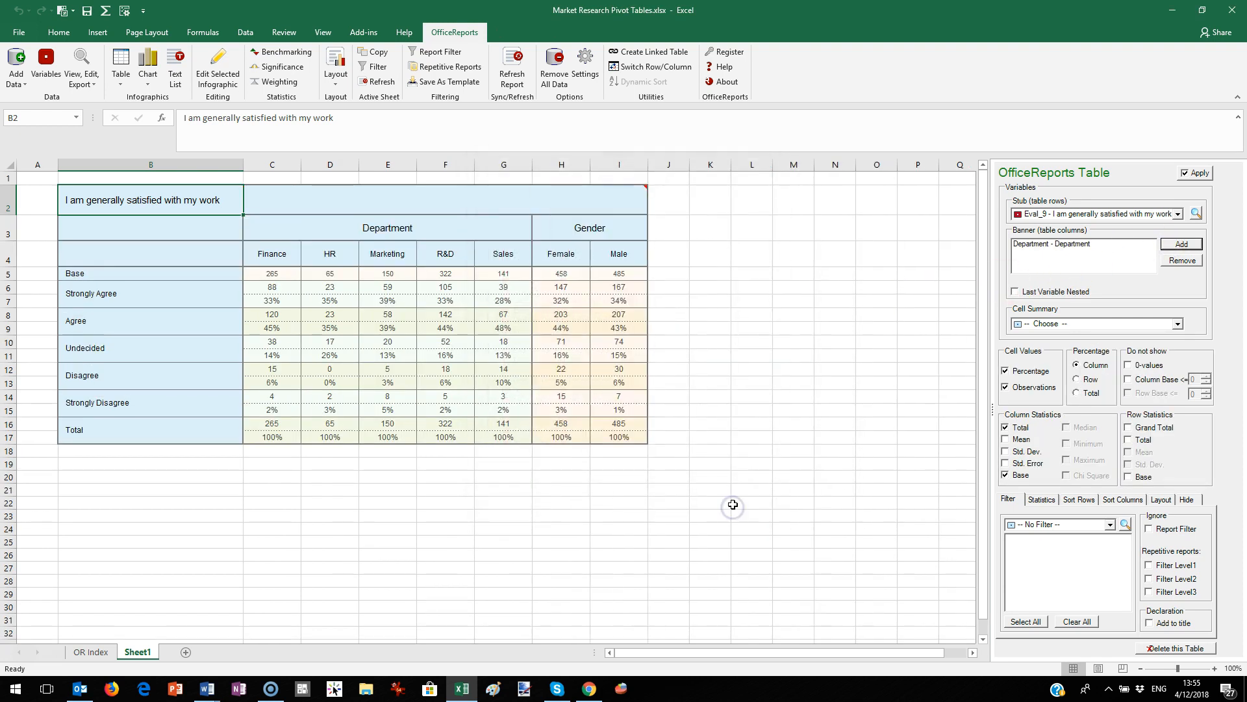
Try the cell values as percentages only and as observations only, and restore both.
left_click(1007, 389)
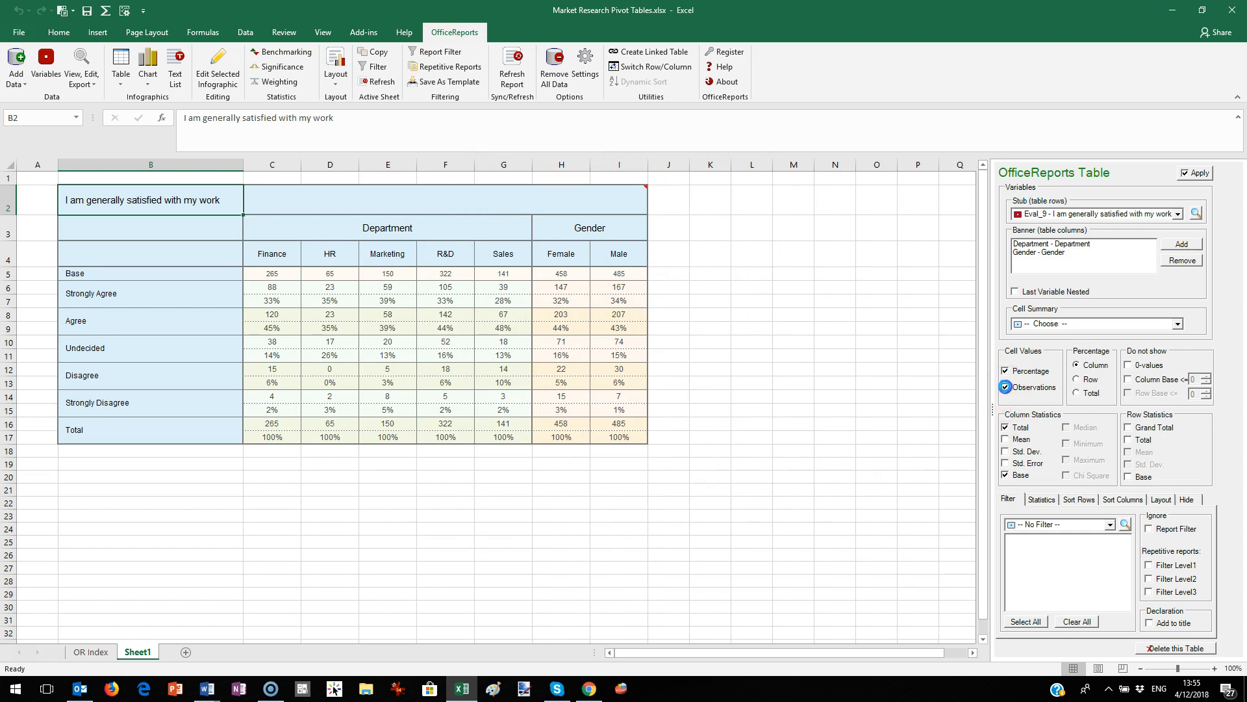
left_click(1006, 372)
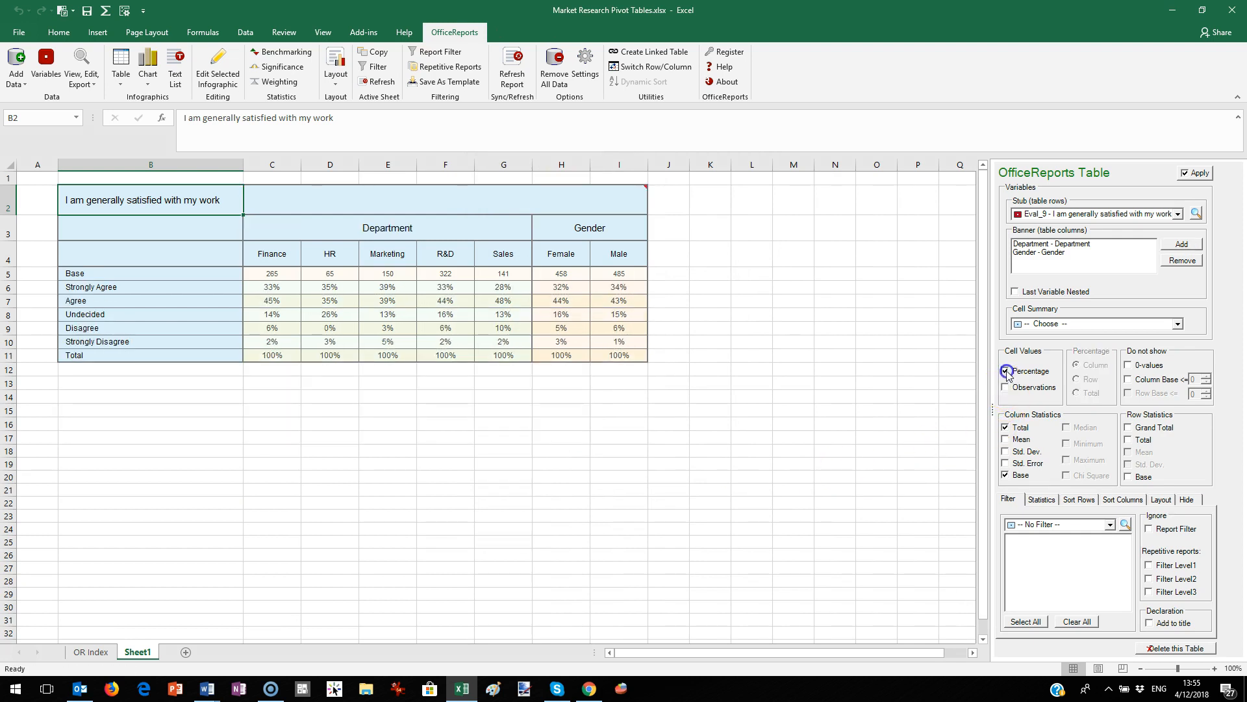
left_click(1007, 387)
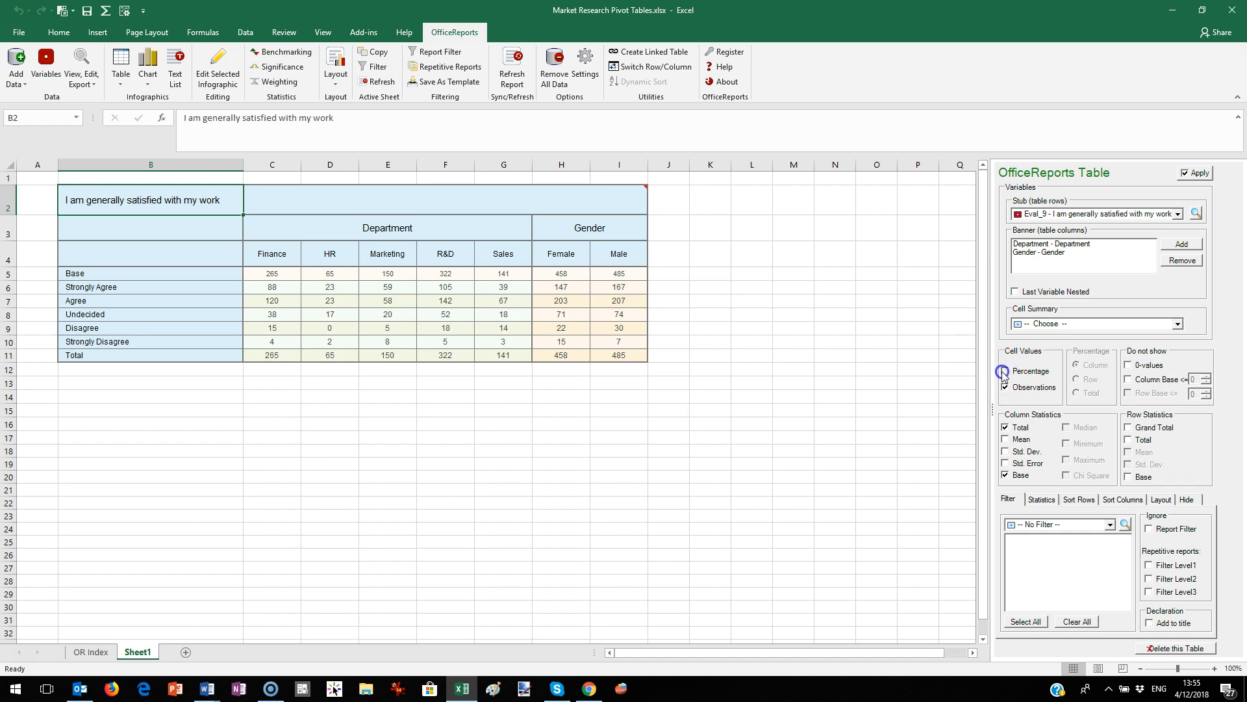
left_click(1006, 371)
Try a Grand Total column and switch the percentage base to Row and Total.
left_click(1128, 428)
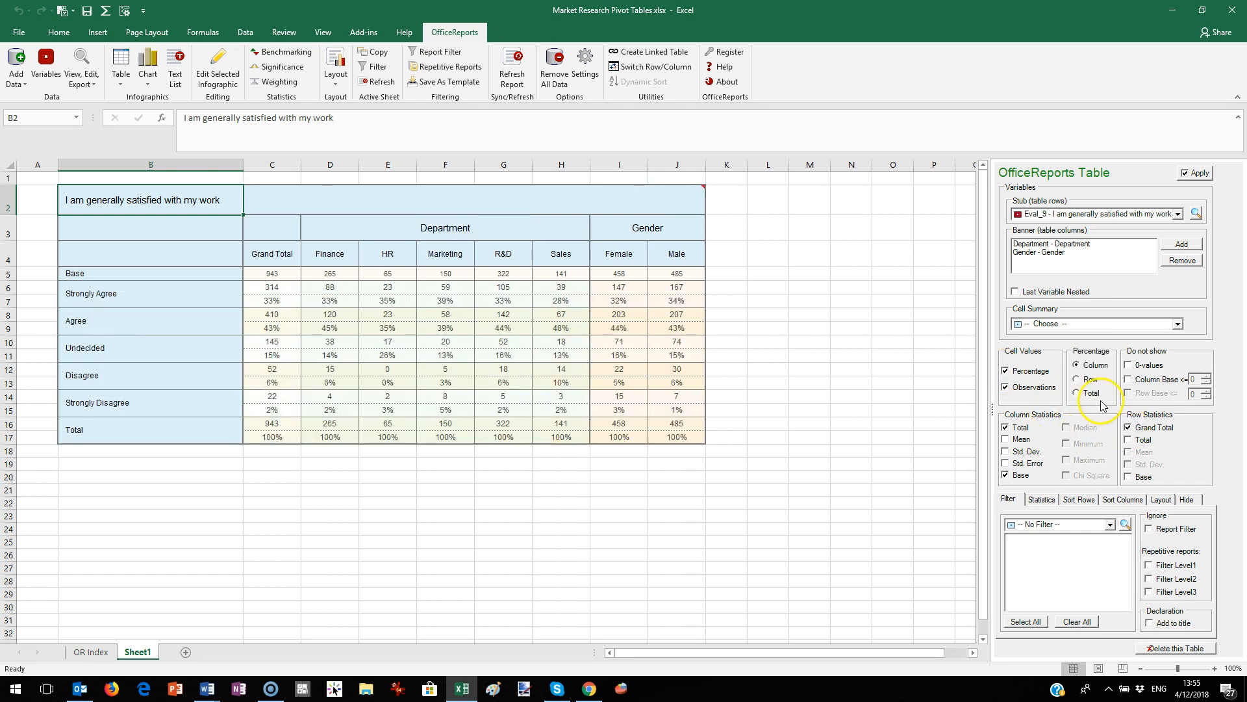
left_click(1076, 379)
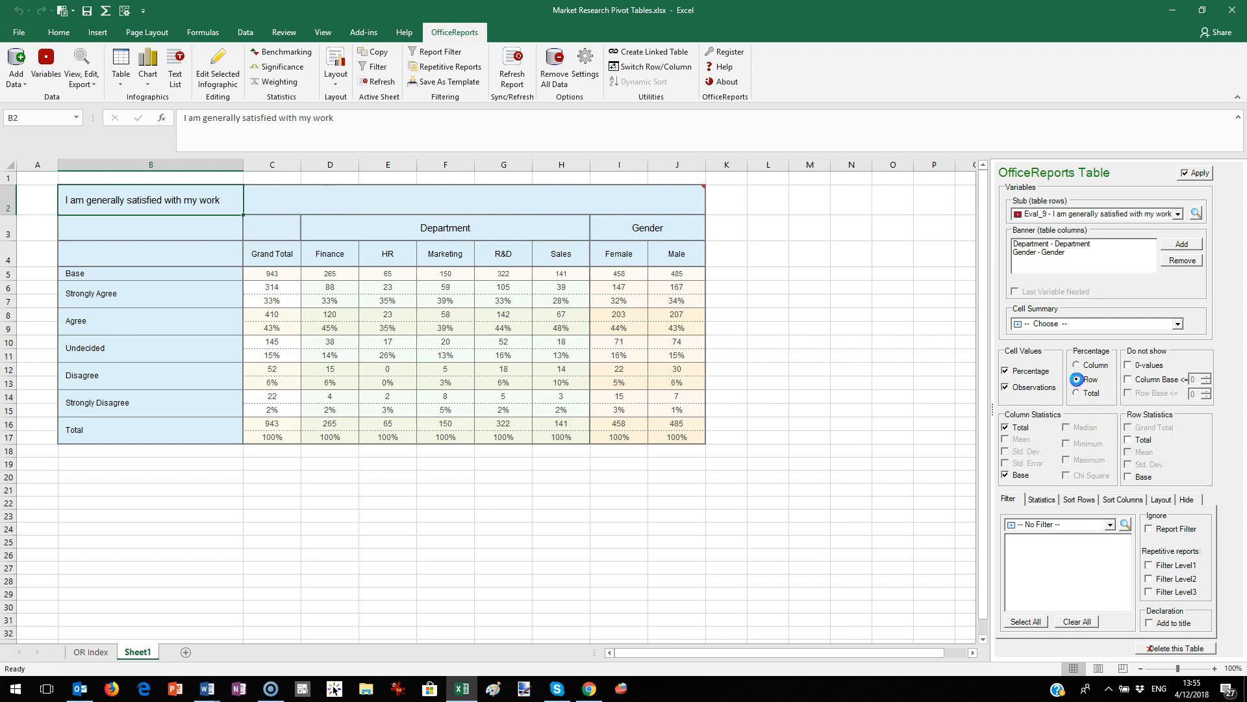
left_click(1077, 393)
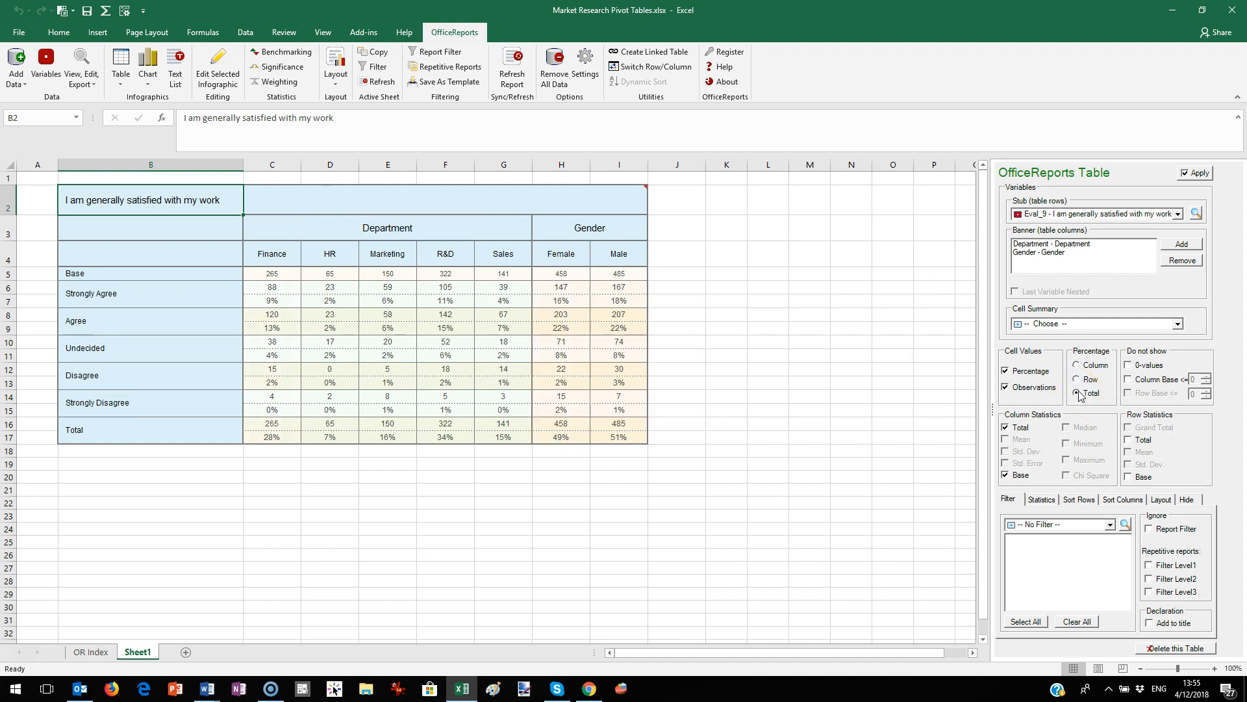
Show row totals with column percentages, and add the mean, standard deviation and standard error to the column statistics.
left_click(1128, 441)
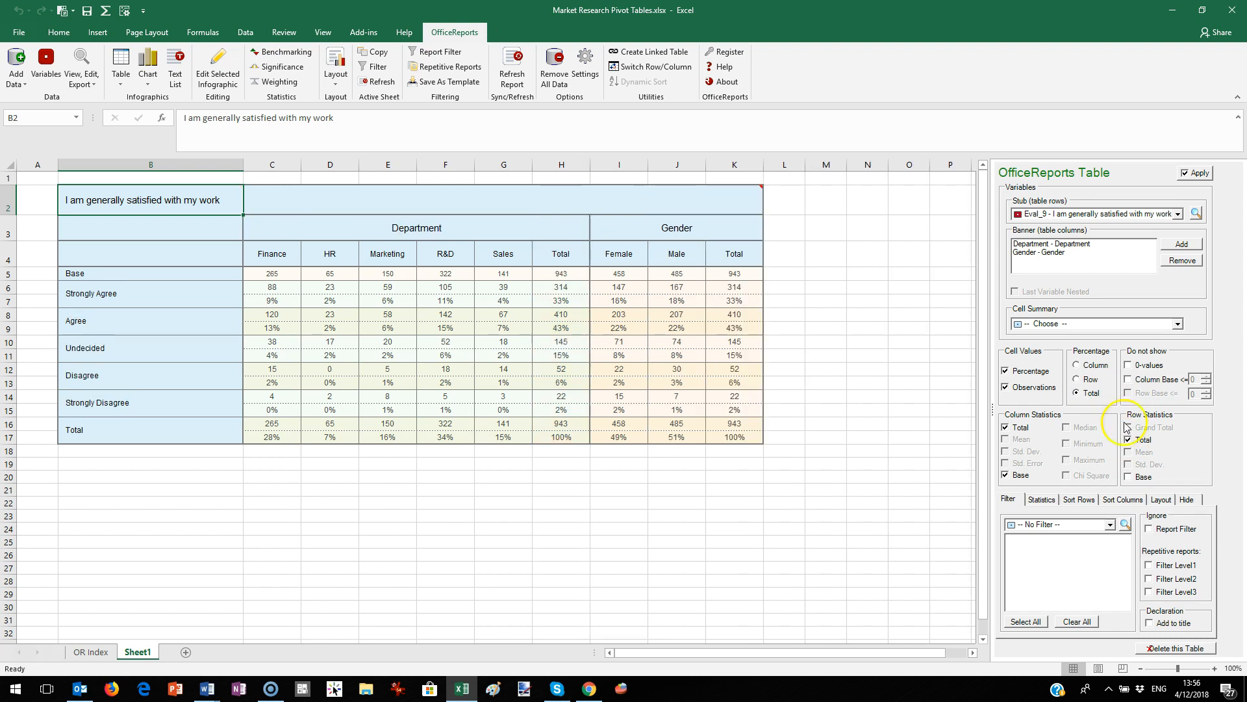
left_click(1075, 364)
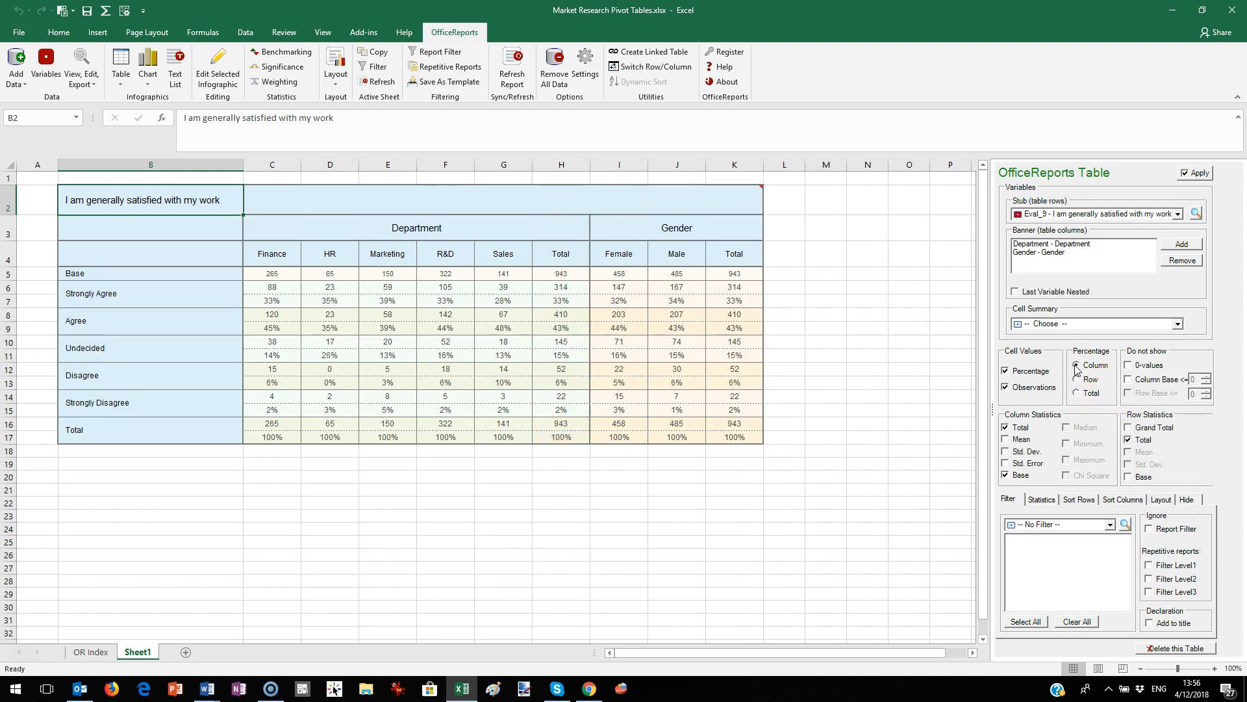
left_click(1005, 440)
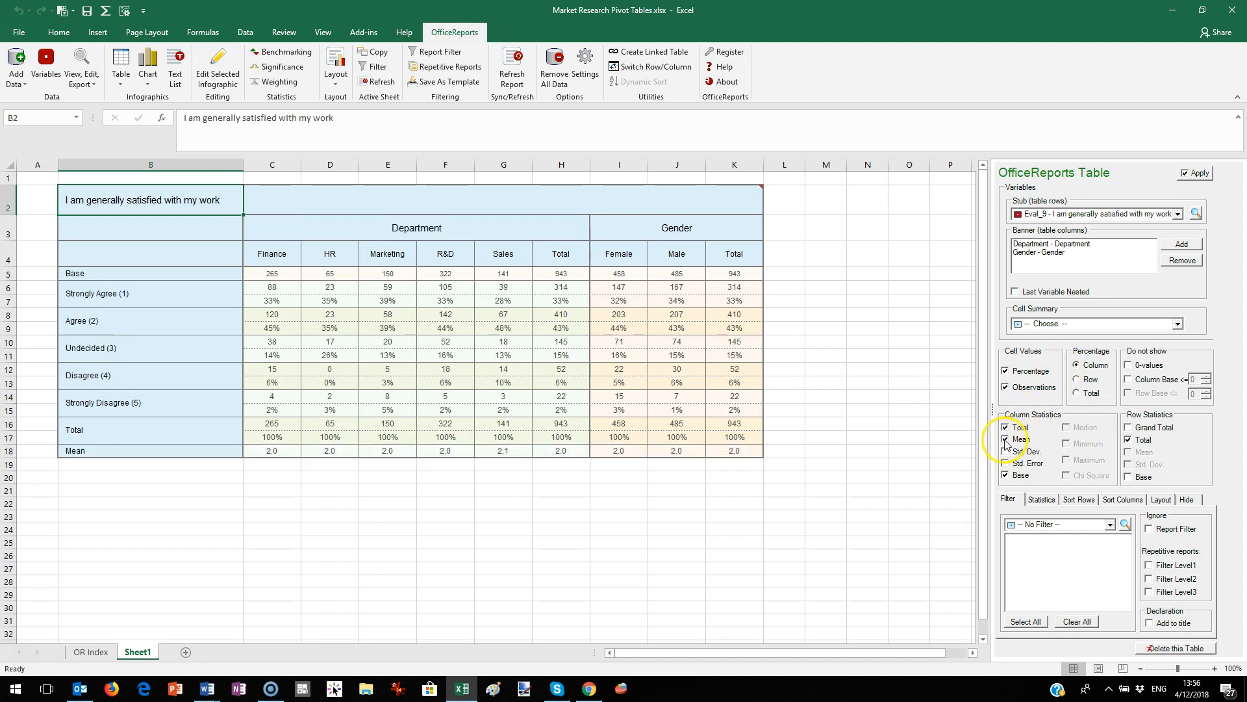
left_click(1006, 452)
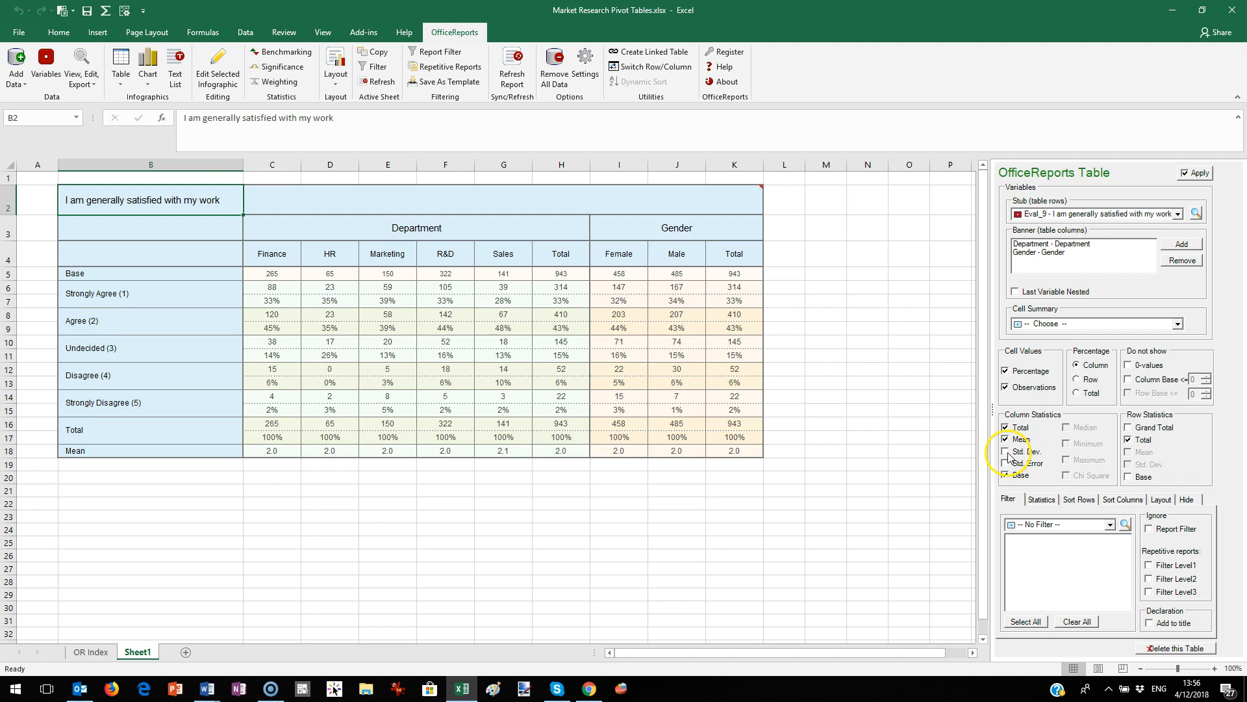
left_click(1006, 463)
Turn on the Column Proportions (Z-Test) and Column Means (T-Test) statistical tests for the table.
left_click(1041, 499)
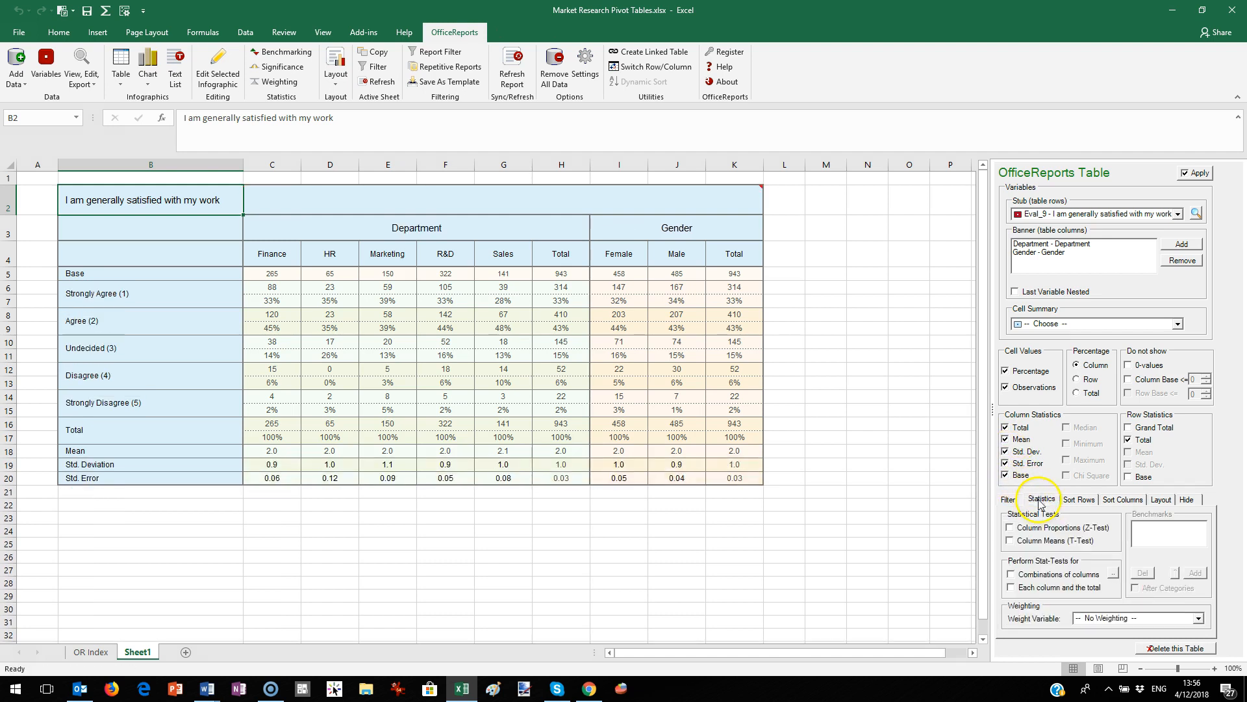
left_click(1010, 528)
left_click(1011, 540)
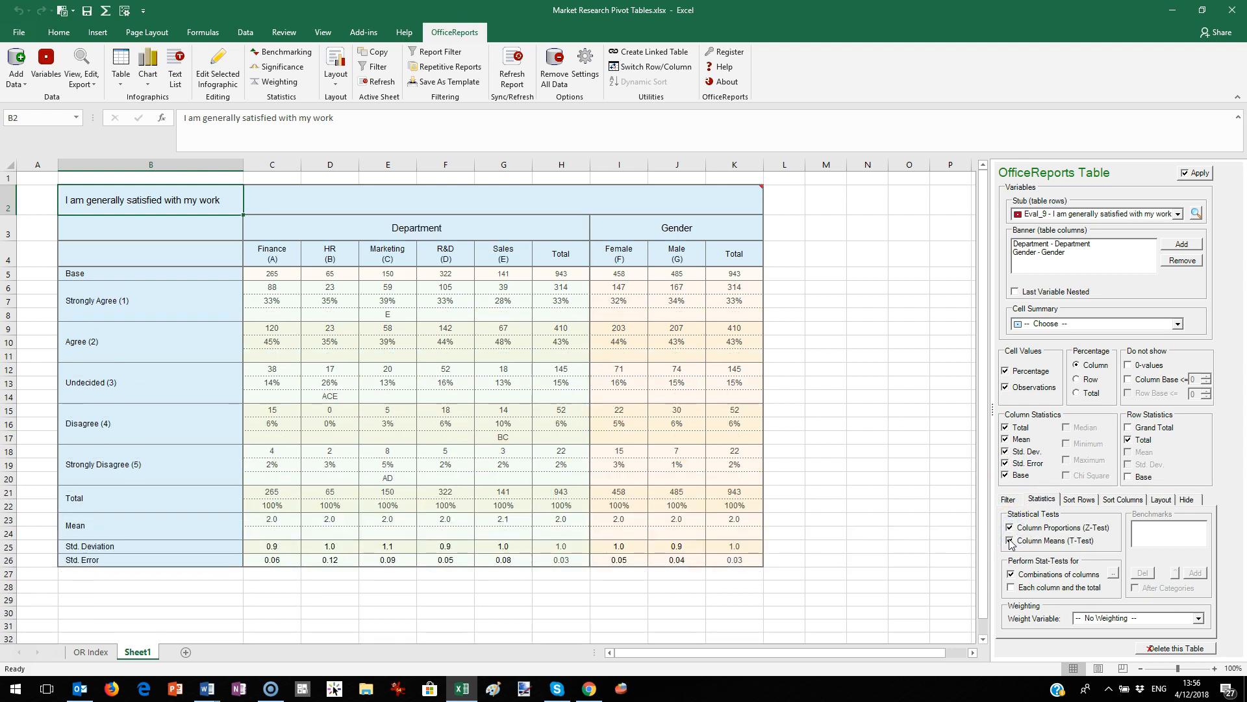
Filter the table by AgeIntervals - Age to the 30 - 49 and 50 ++ groups, with the filter declaration added to the title.
left_click(1008, 498)
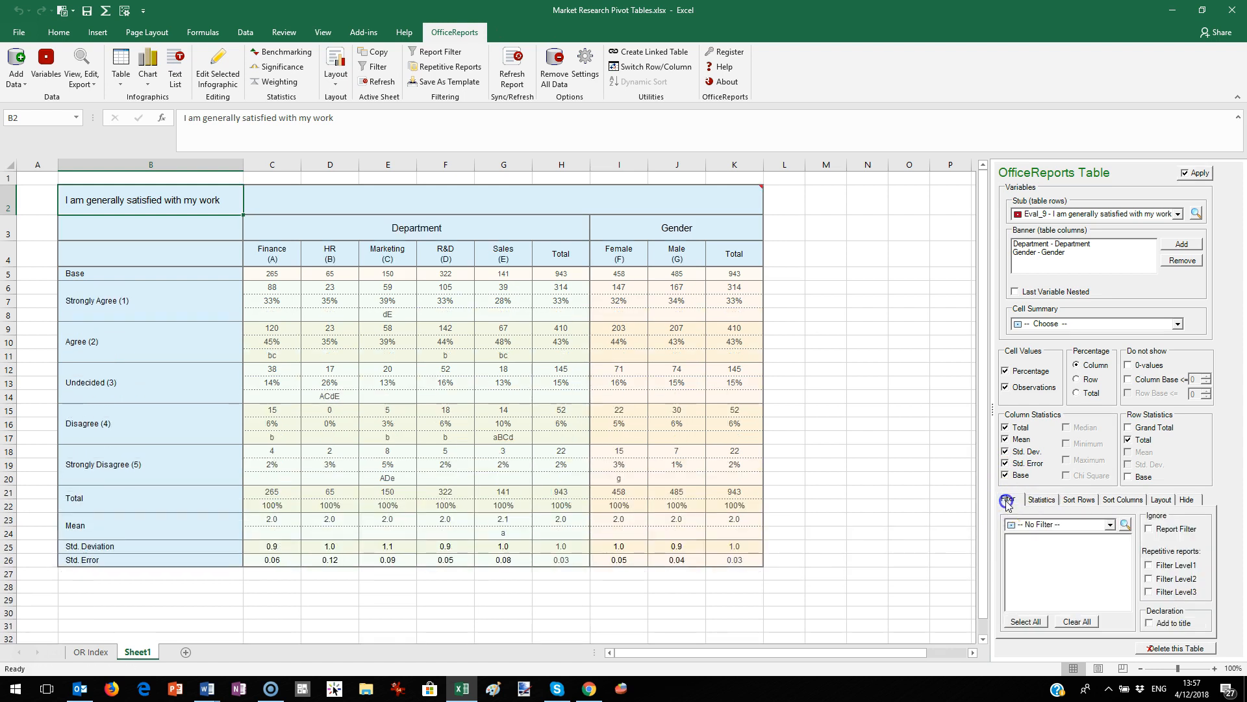
left_click(1115, 598)
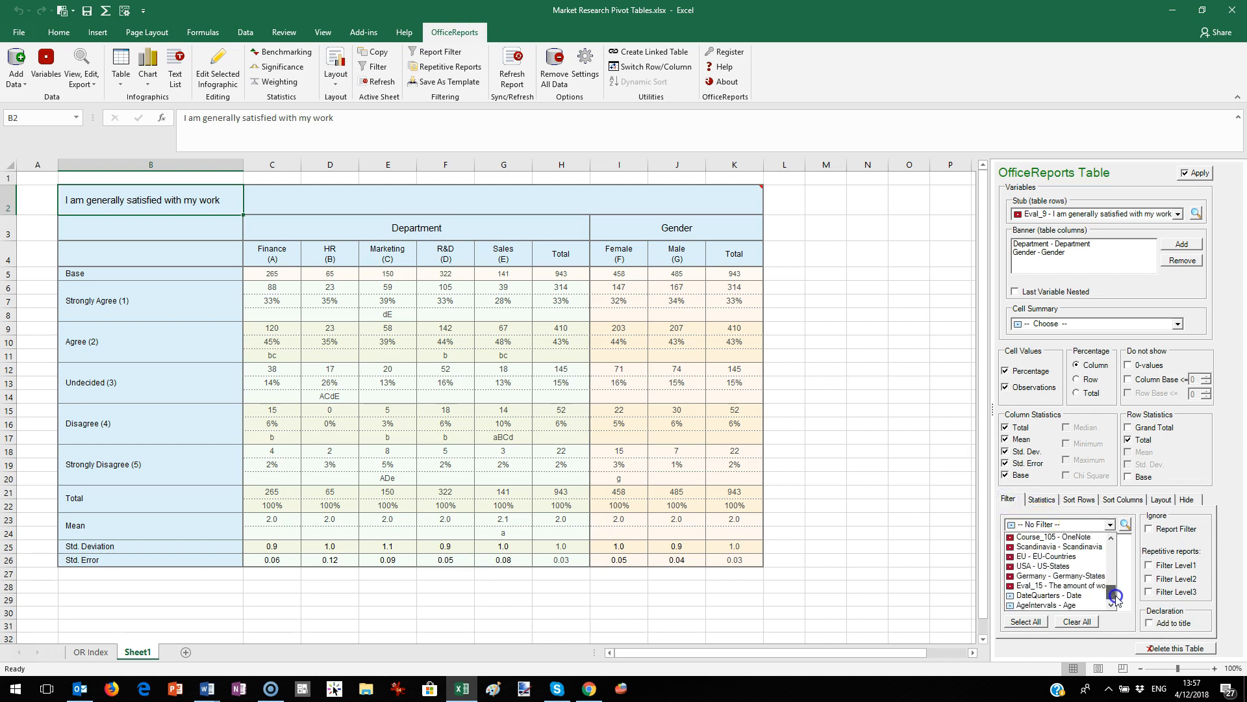
left_click(1047, 605)
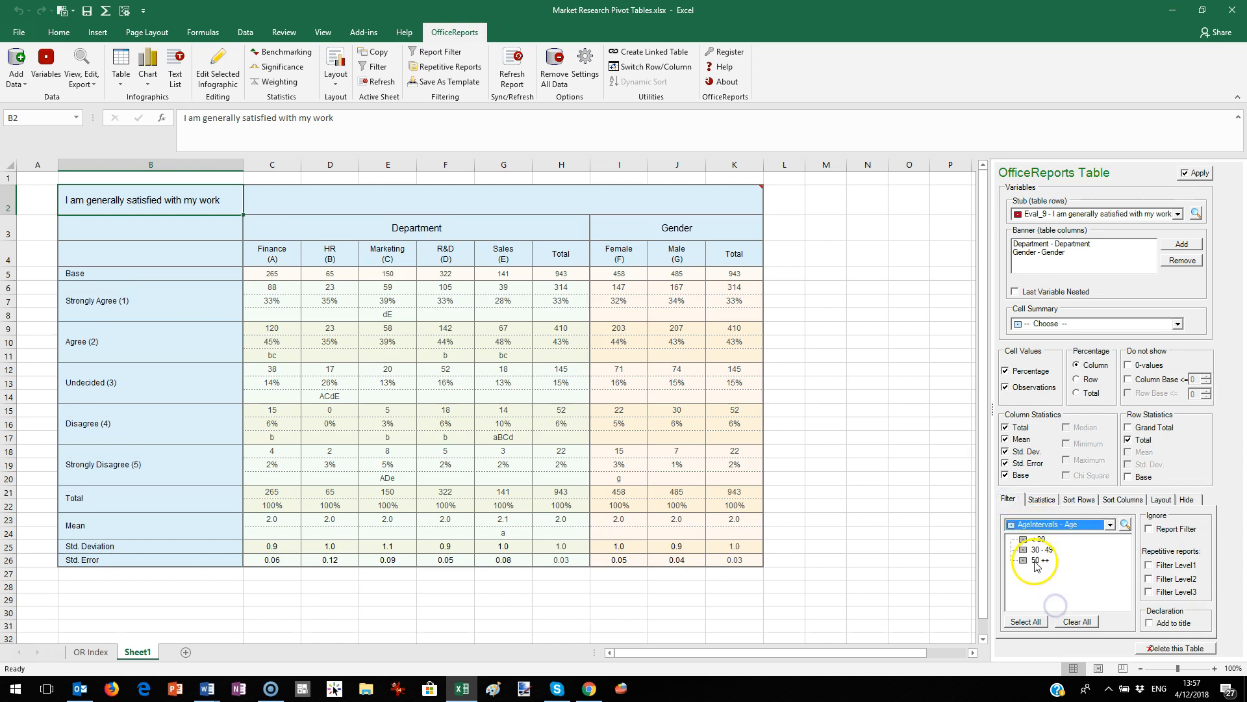
left_click(1024, 550)
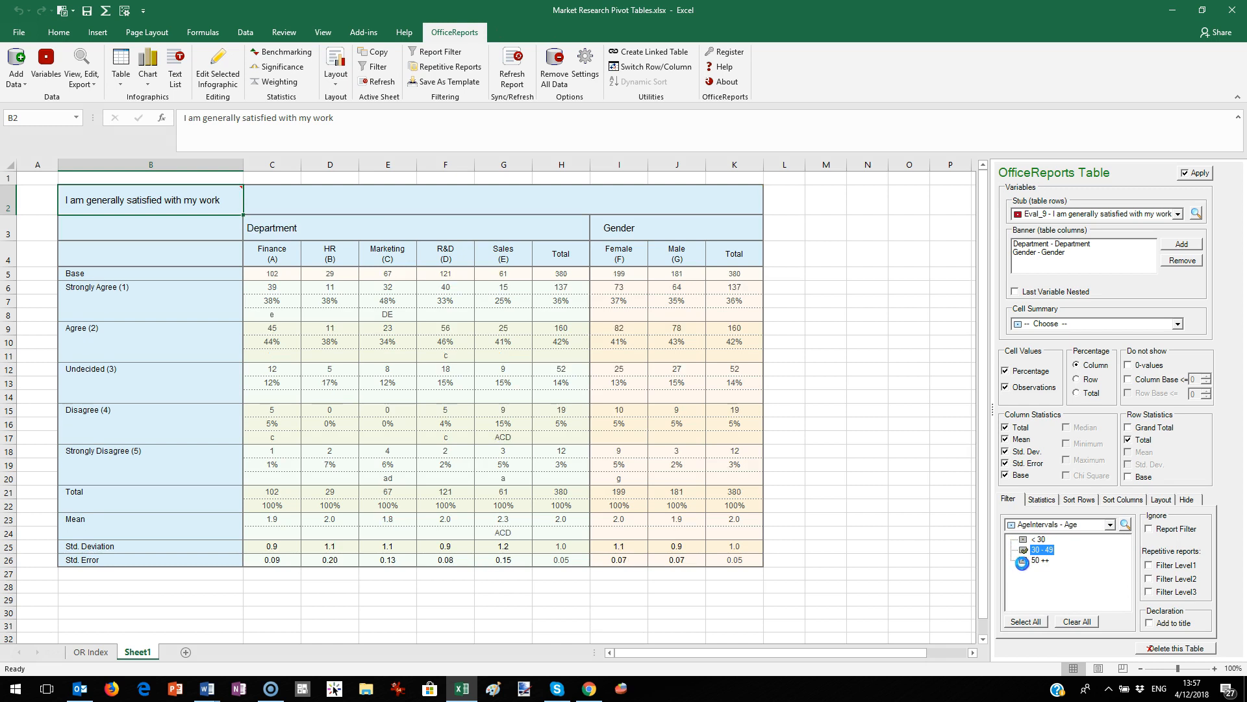
left_click(1024, 560)
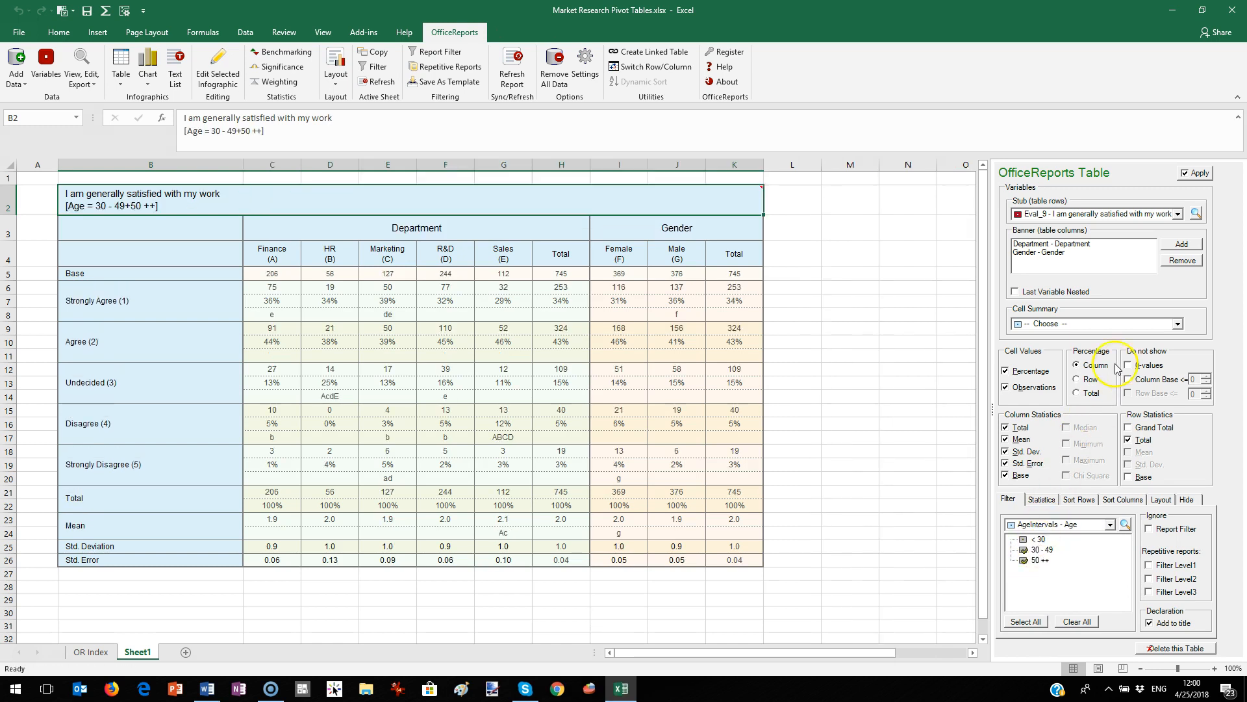
Switch the table rows to Eval_1 - I receive useful and constructive feedback from my manager, and step on through the following questions.
left_click(1179, 217)
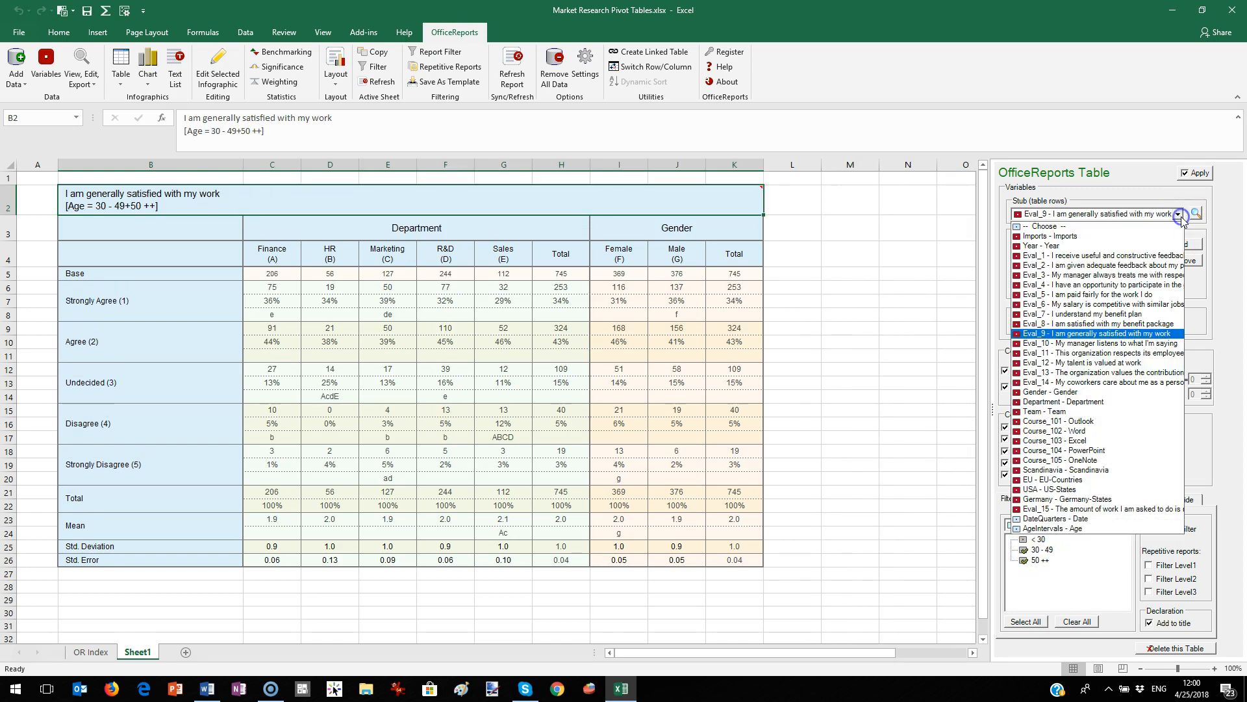
left_click(1151, 257)
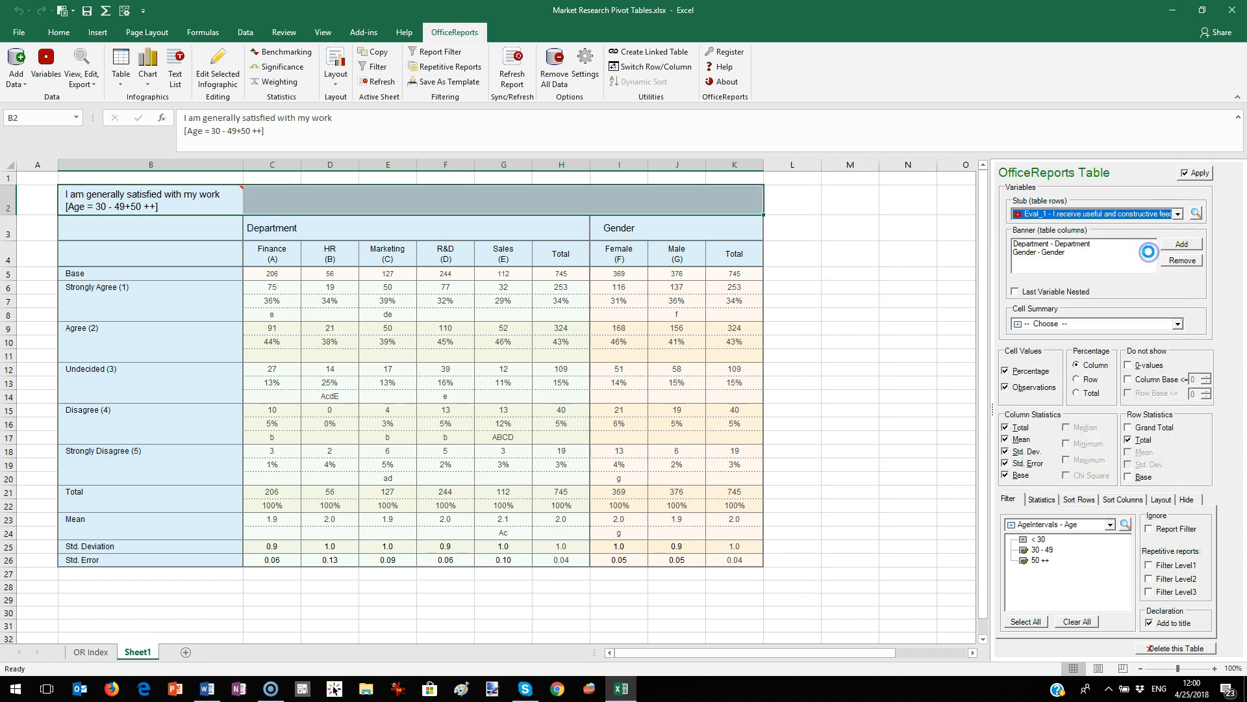
left_click(1160, 219)
scroll(1159, 215, "down", 1)
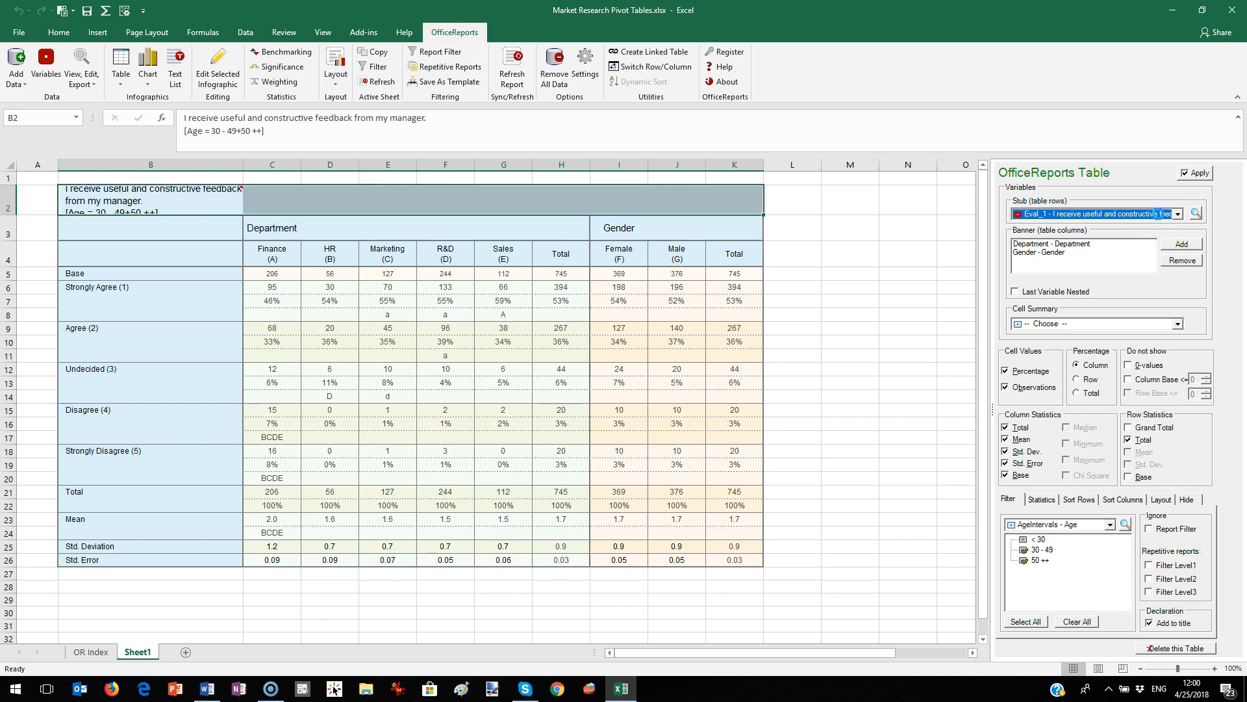
scroll(1159, 215, "down", 1)
scroll(1160, 215, "down", 1)
scroll(1160, 219, "down", 1)
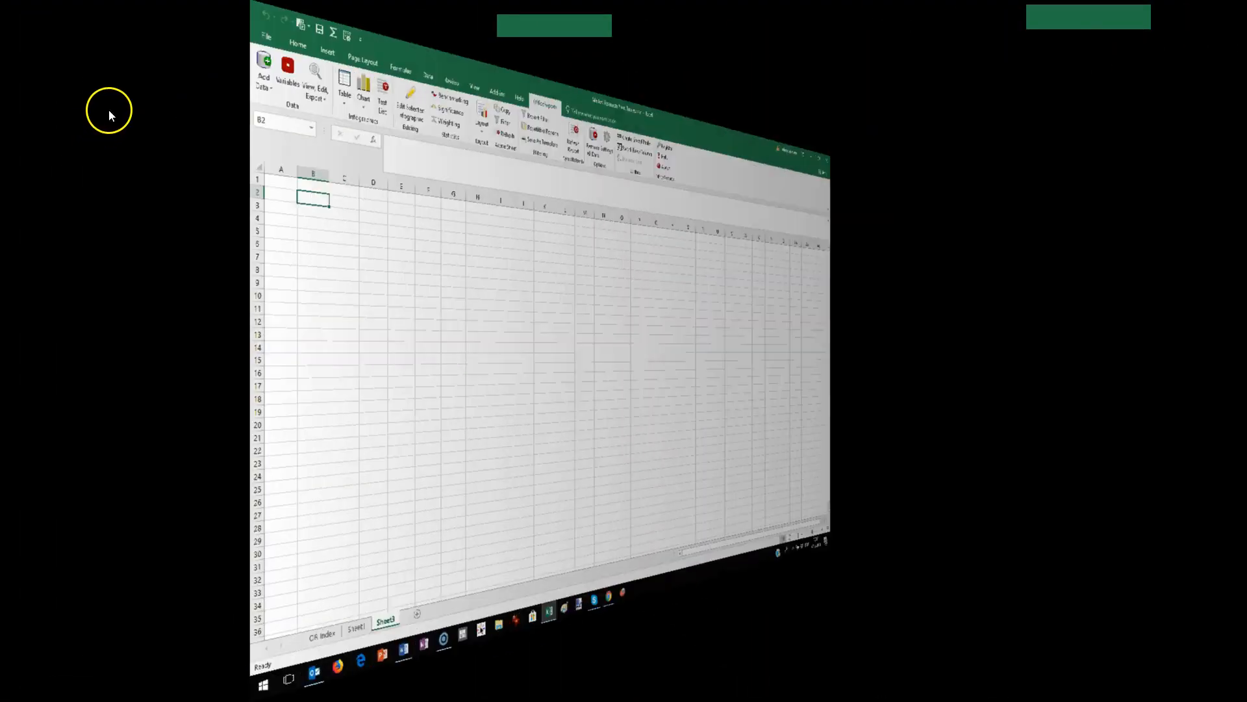
Start creating many tables on the empty Sheet3 with Eval_3, Eval_5, Eval_7 and Eval_9 as the table variables.
left_click(122, 83)
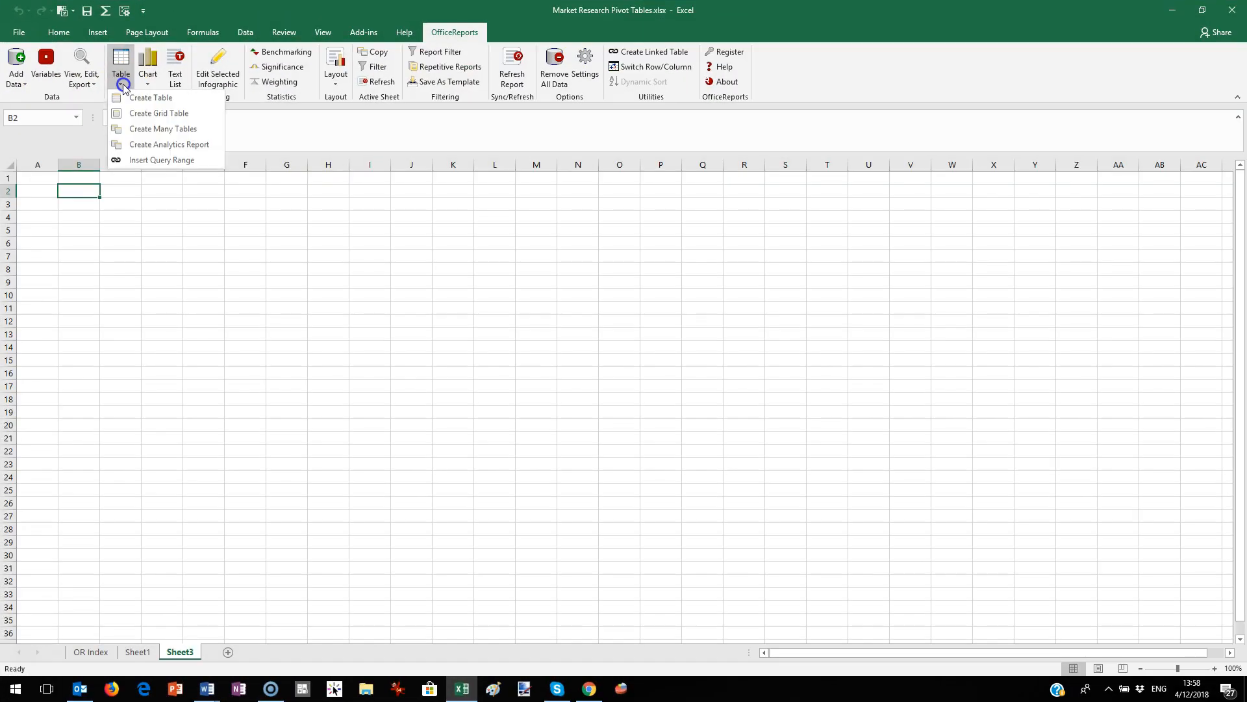
left_click(148, 128)
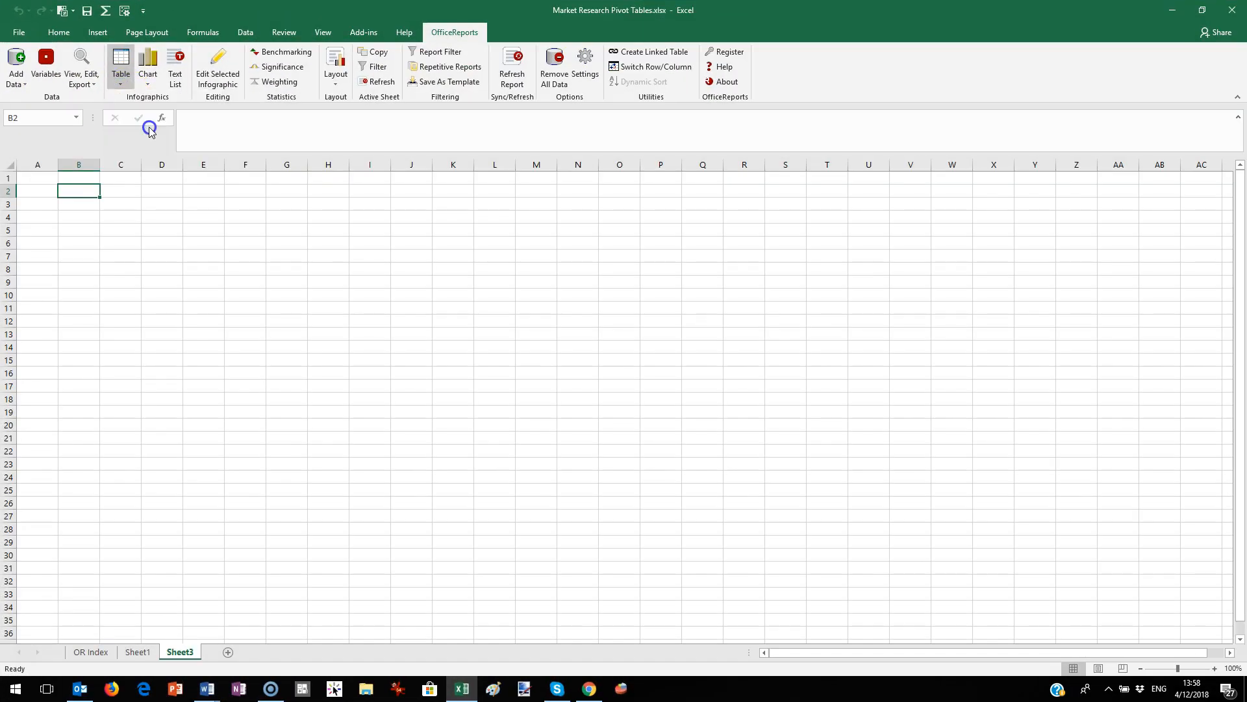
left_click(410, 176)
left_click(251, 156)
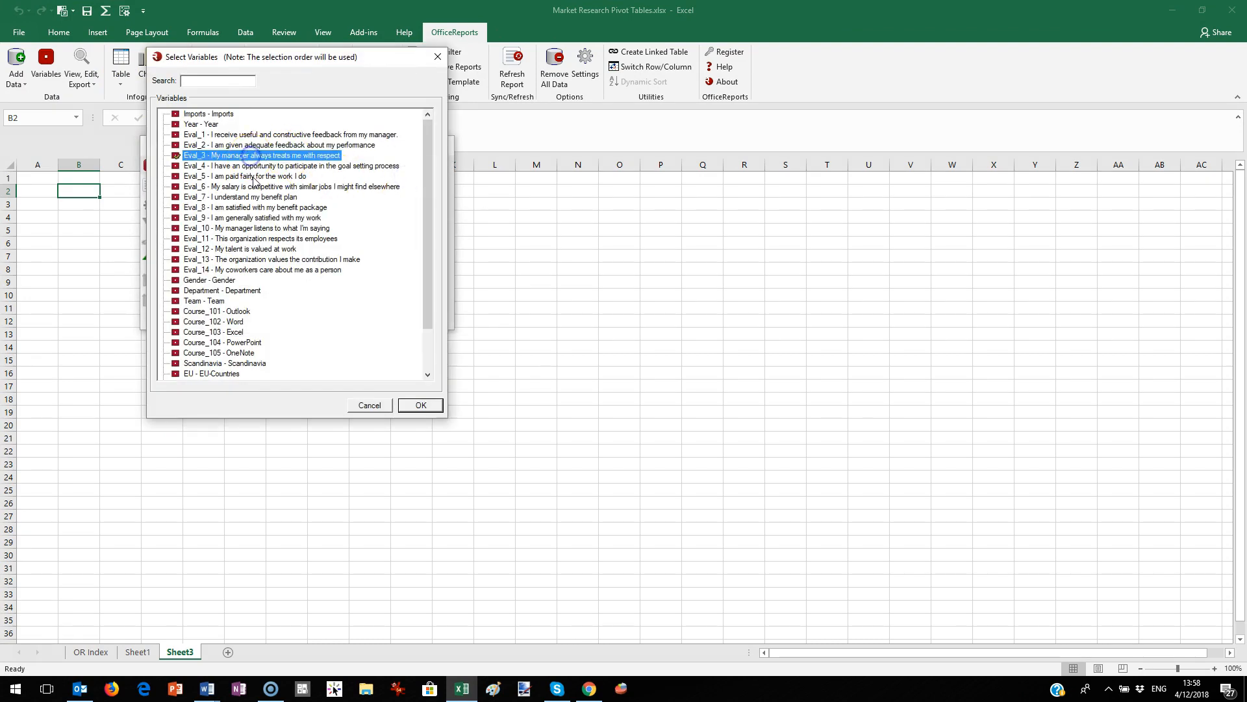
left_click(253, 176)
left_click(260, 197)
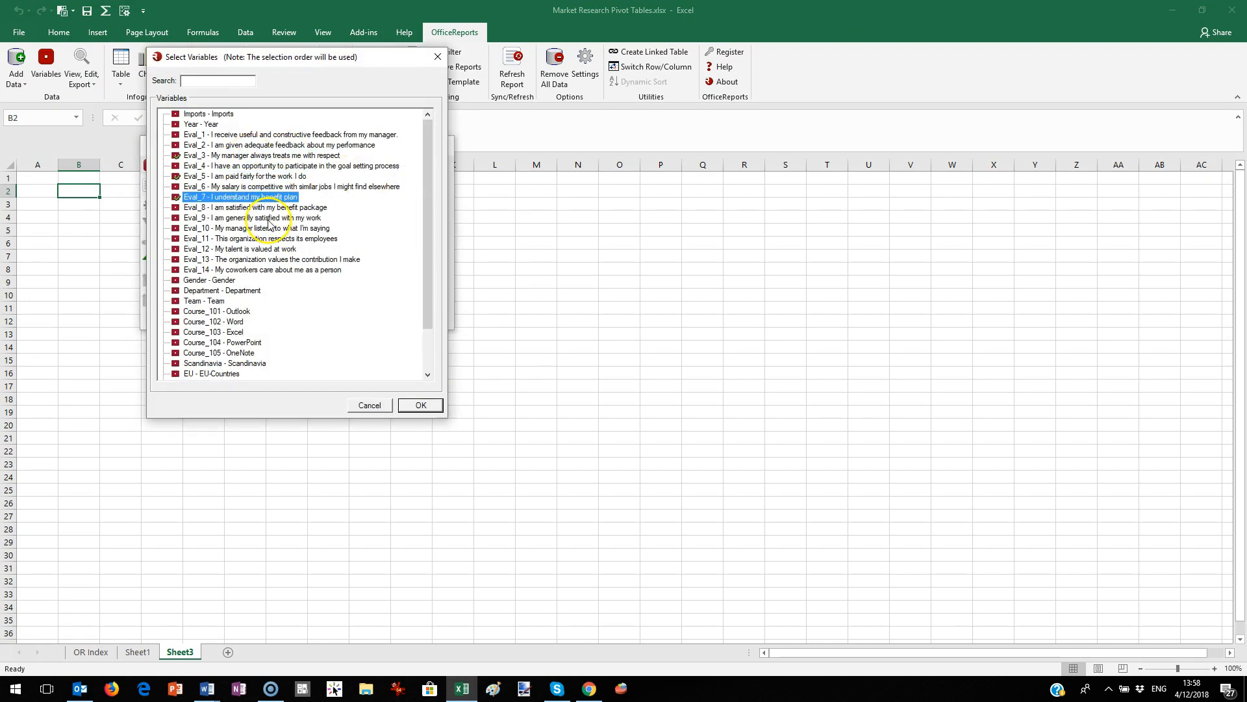
left_click(268, 219)
left_click(416, 406)
Add Department and Gender as banner variables and combine them in one table.
left_click(408, 260)
left_click(202, 293)
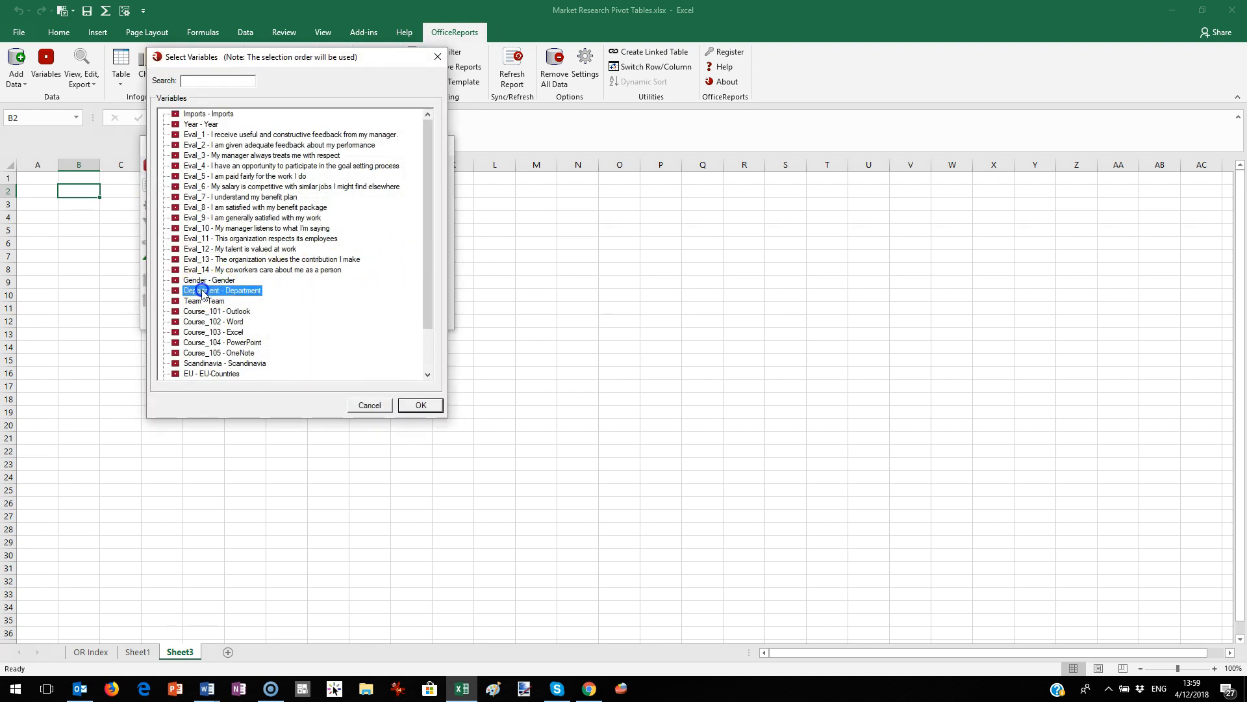
left_click(202, 280)
left_click(421, 404)
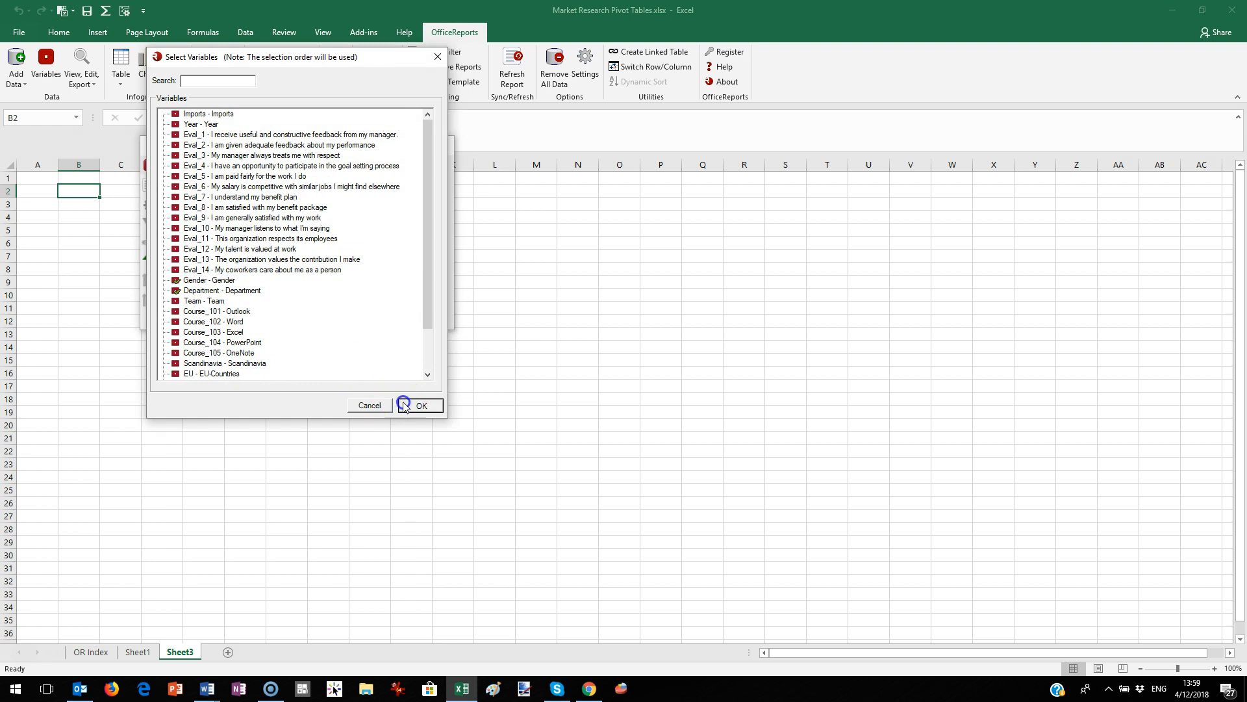
left_click(221, 293)
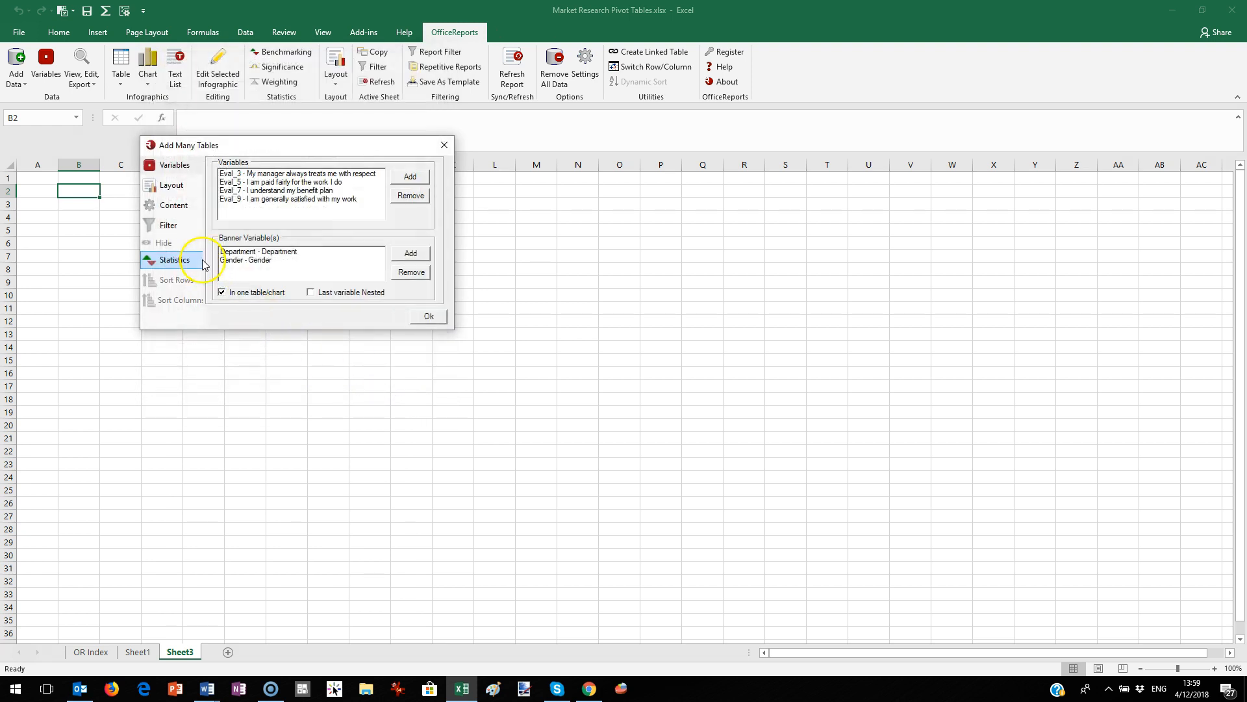
Include the mean in the column statistics, enable the Column Proportions (Z-Test) and Column Means (T-Test), and create the tables.
left_click(173, 205)
left_click(217, 252)
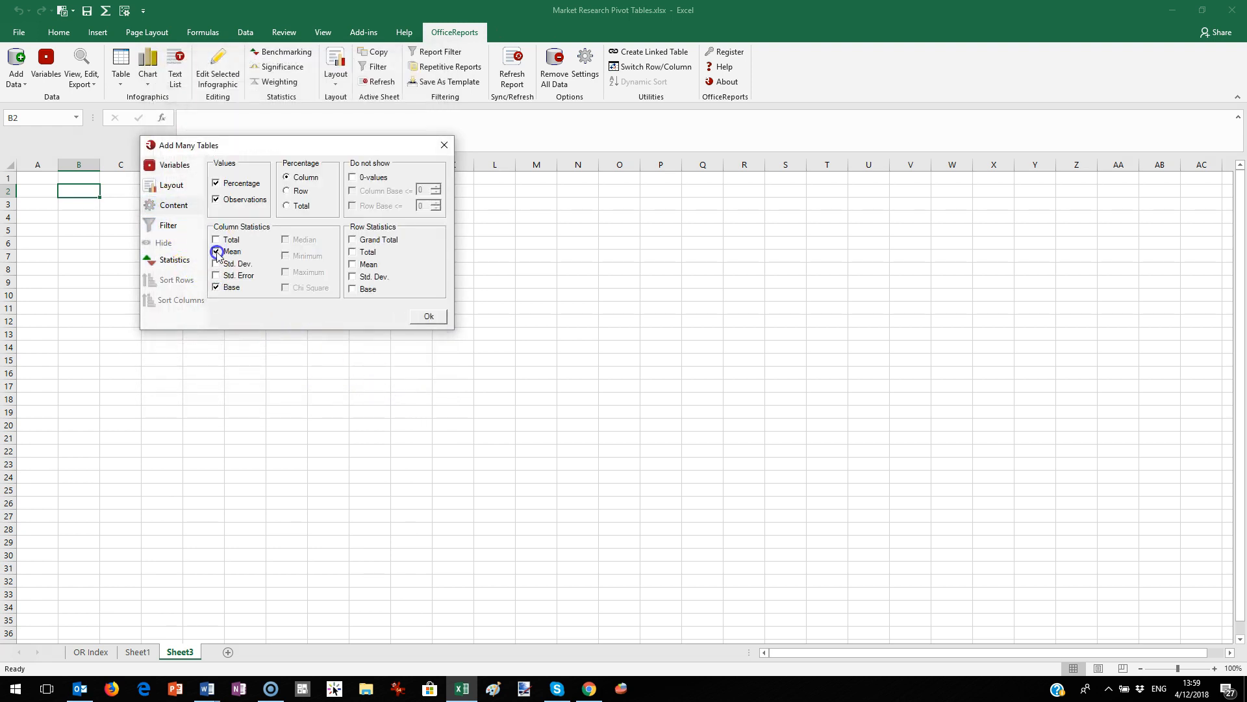
left_click(173, 260)
left_click(217, 206)
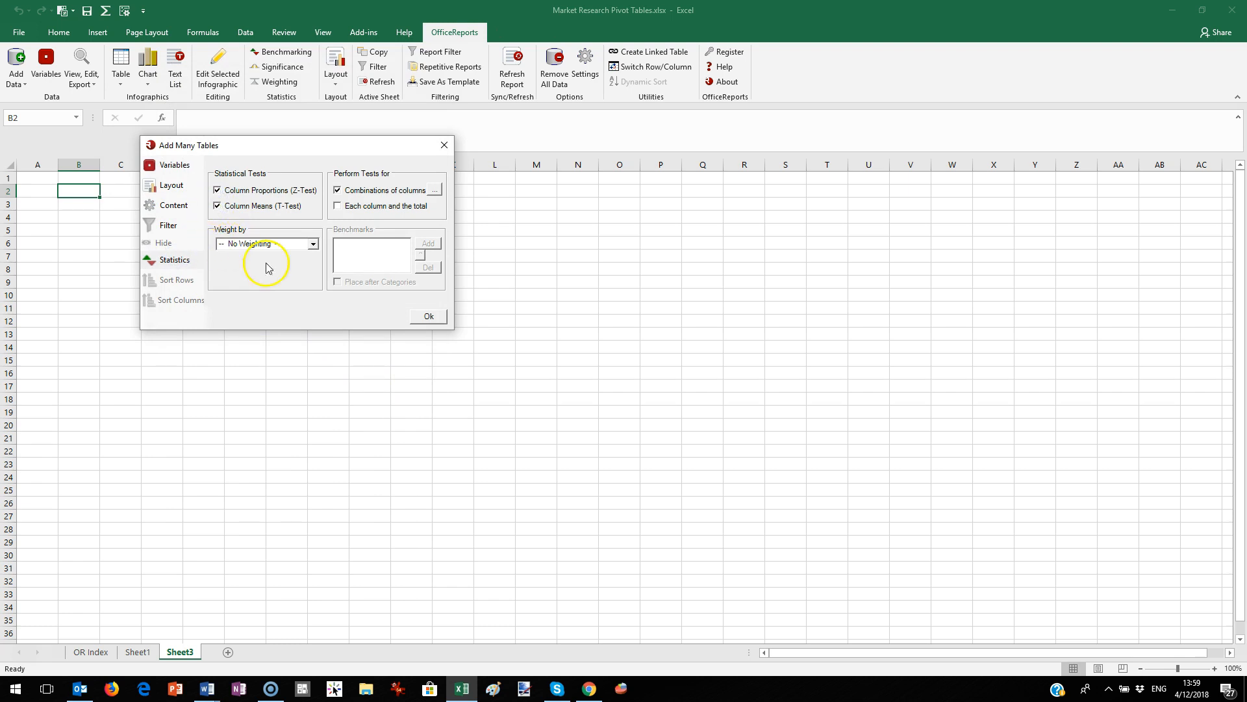
left_click(428, 317)
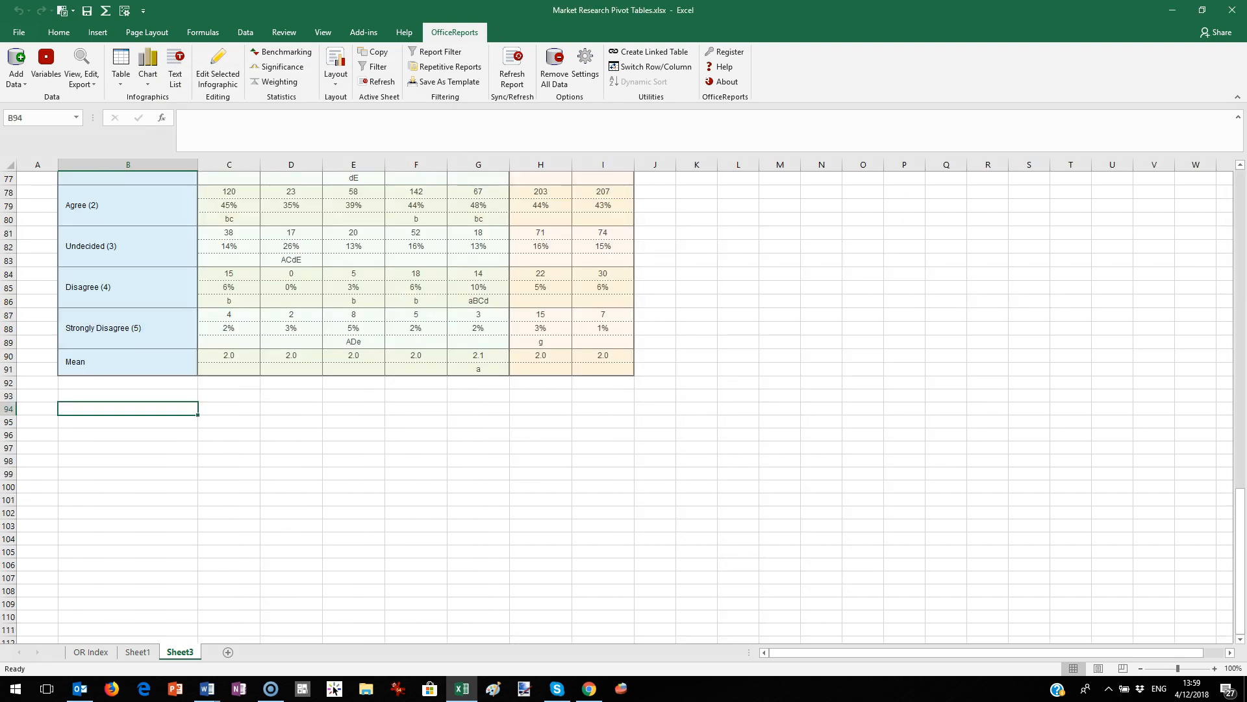
Filter the tables on the active sheet by DateQuarters - Date to Q1 2018 and refresh the sheet.
scroll(617, 402, "up", 13)
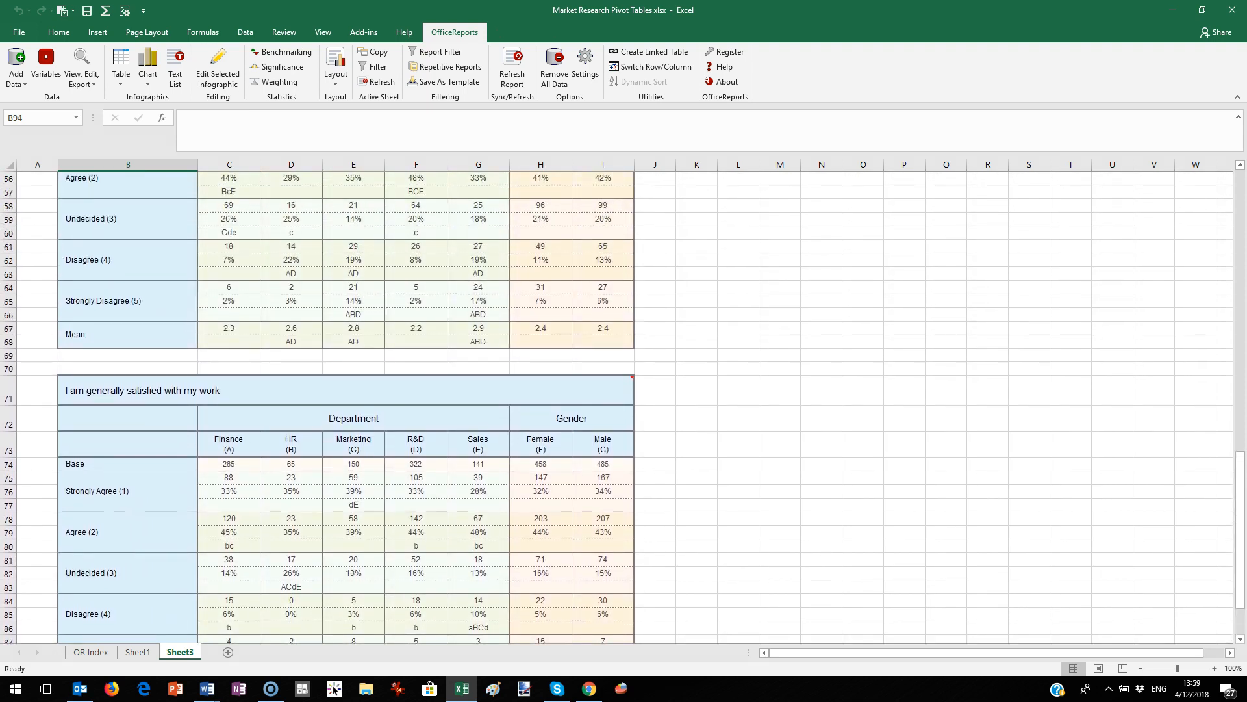
scroll(617, 403, "up", 12)
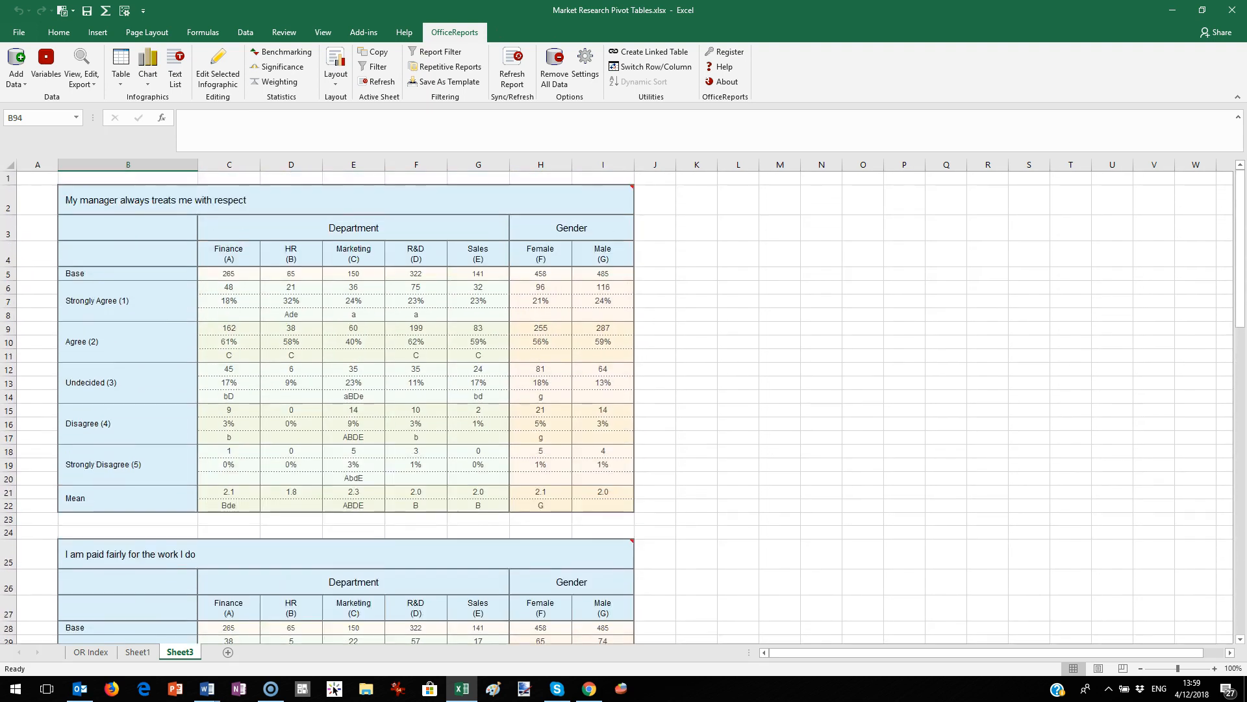
left_click(375, 71)
left_click_drag(718, 286, 721, 354)
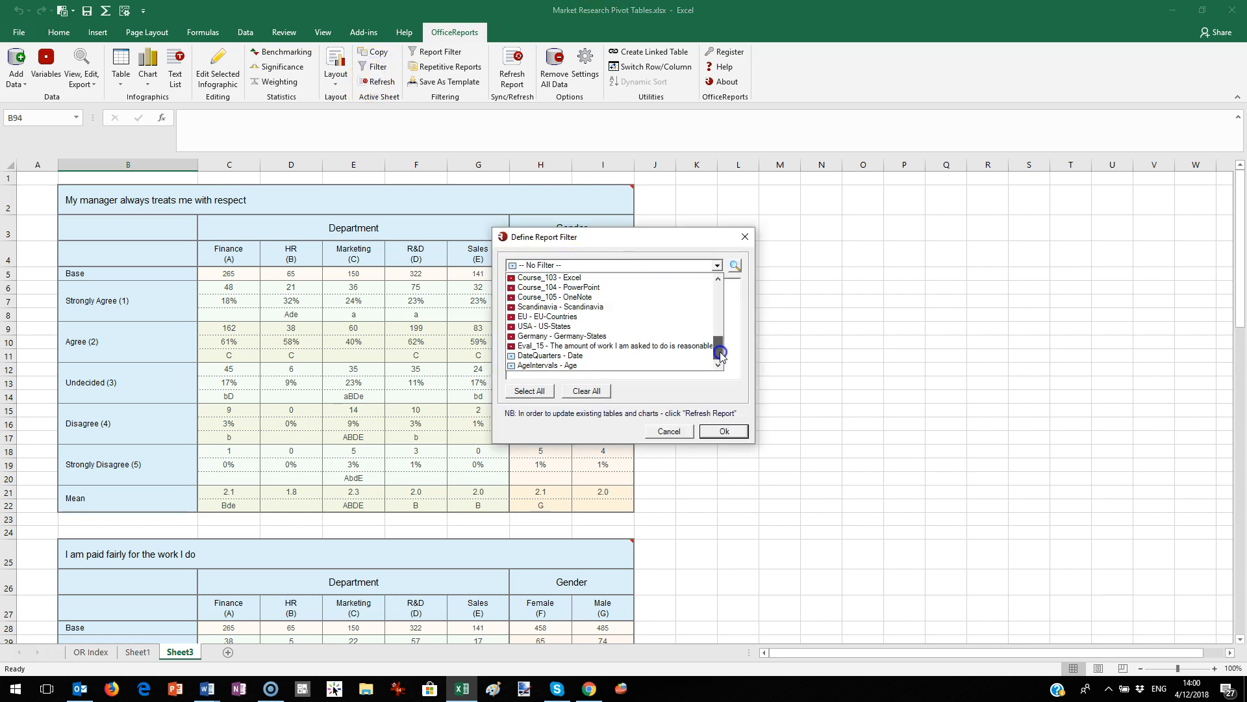
left_click(575, 355)
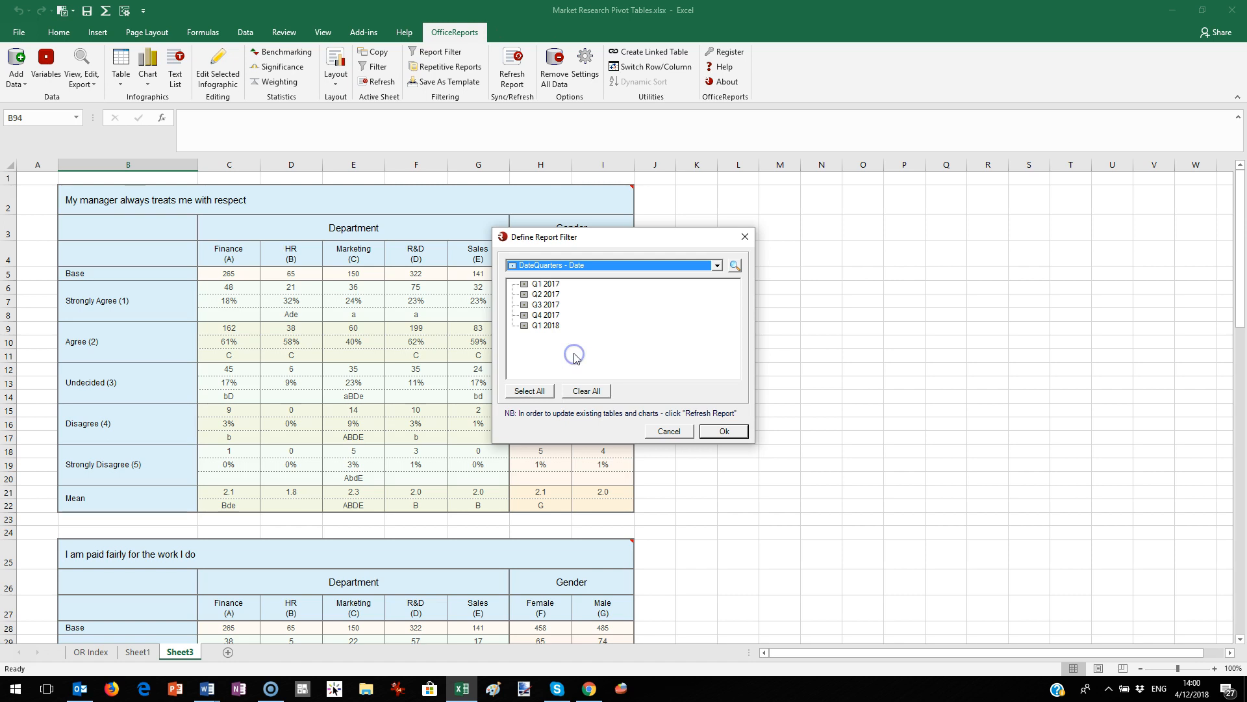
left_click(525, 326)
left_click(715, 432)
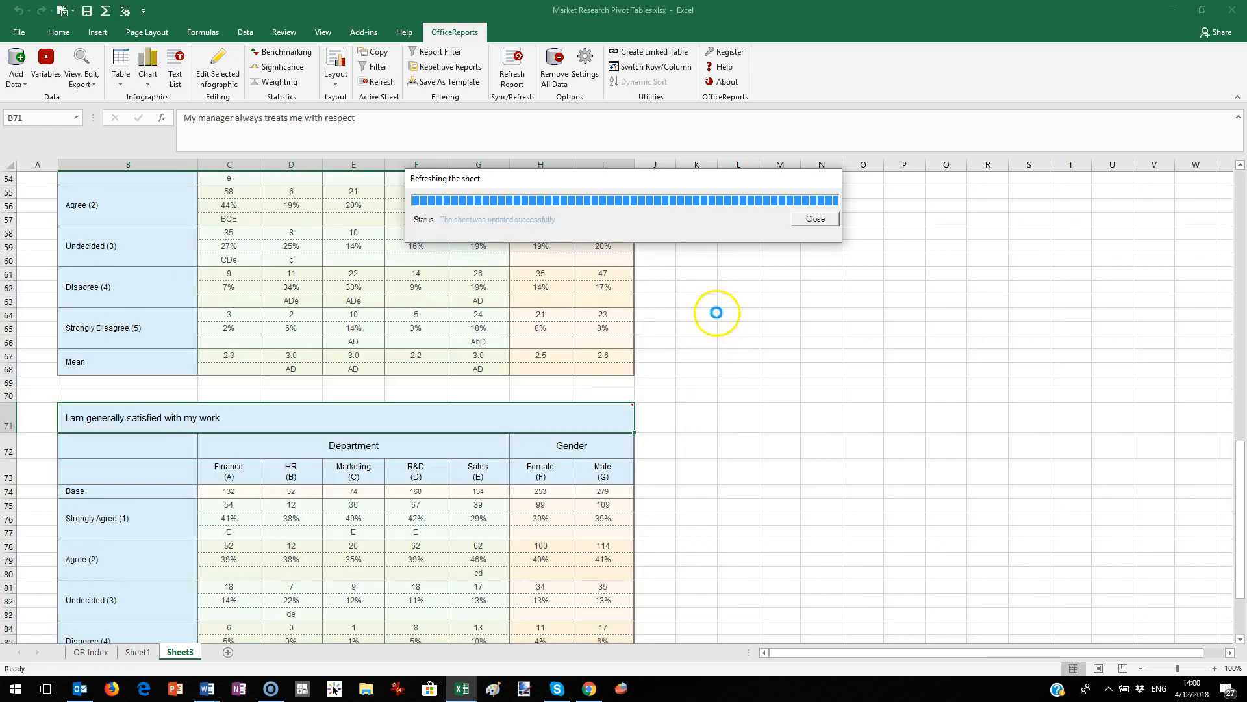
left_click(806, 221)
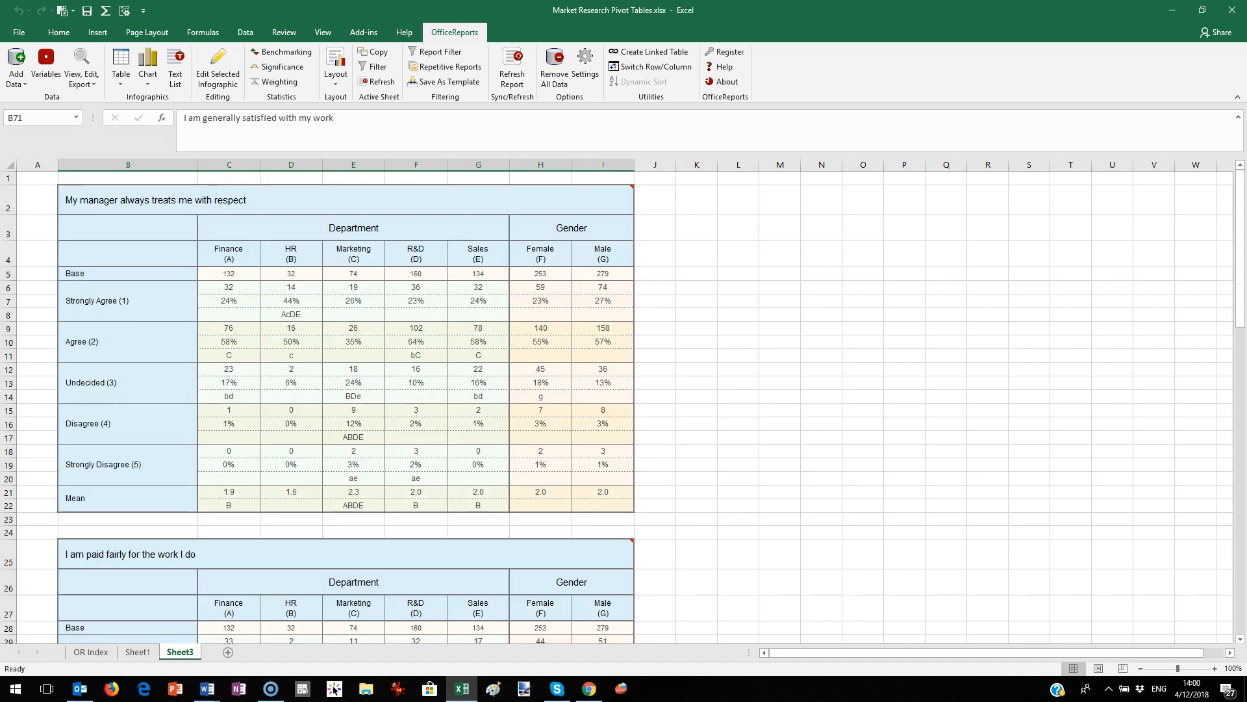